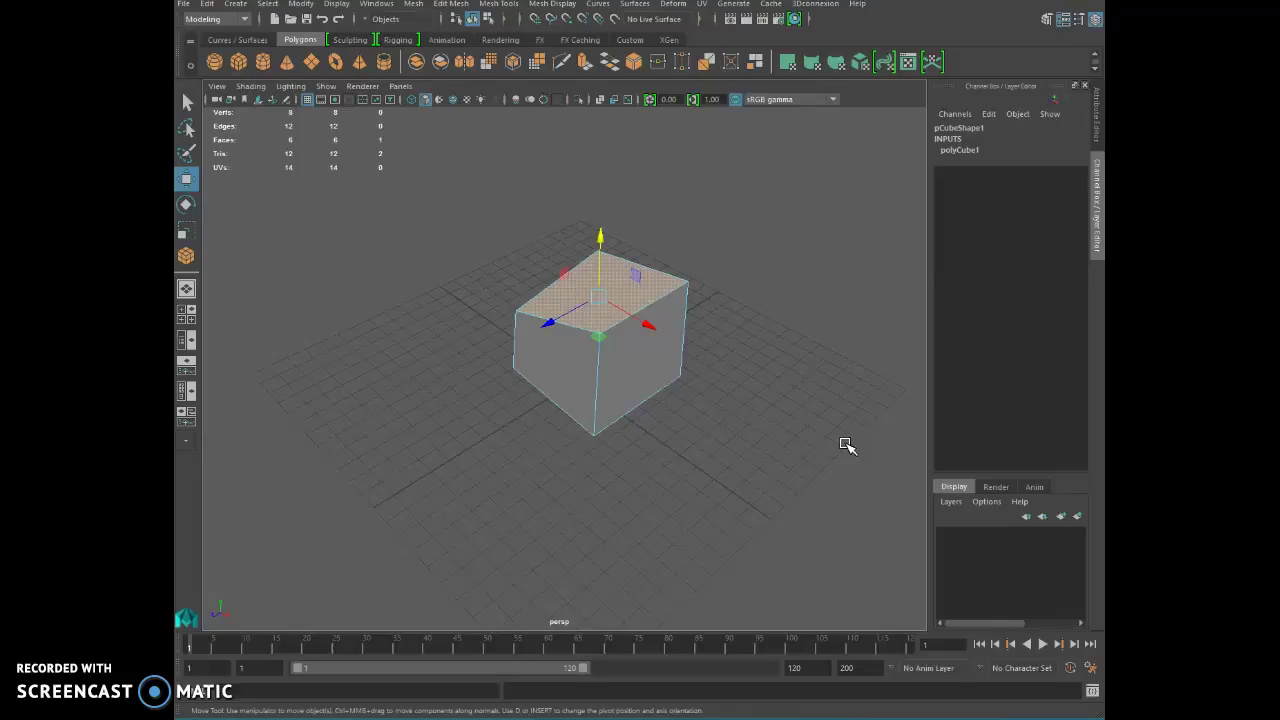
Step: Start a new scene without saving the current one and show the front view full size
click(831, 369)
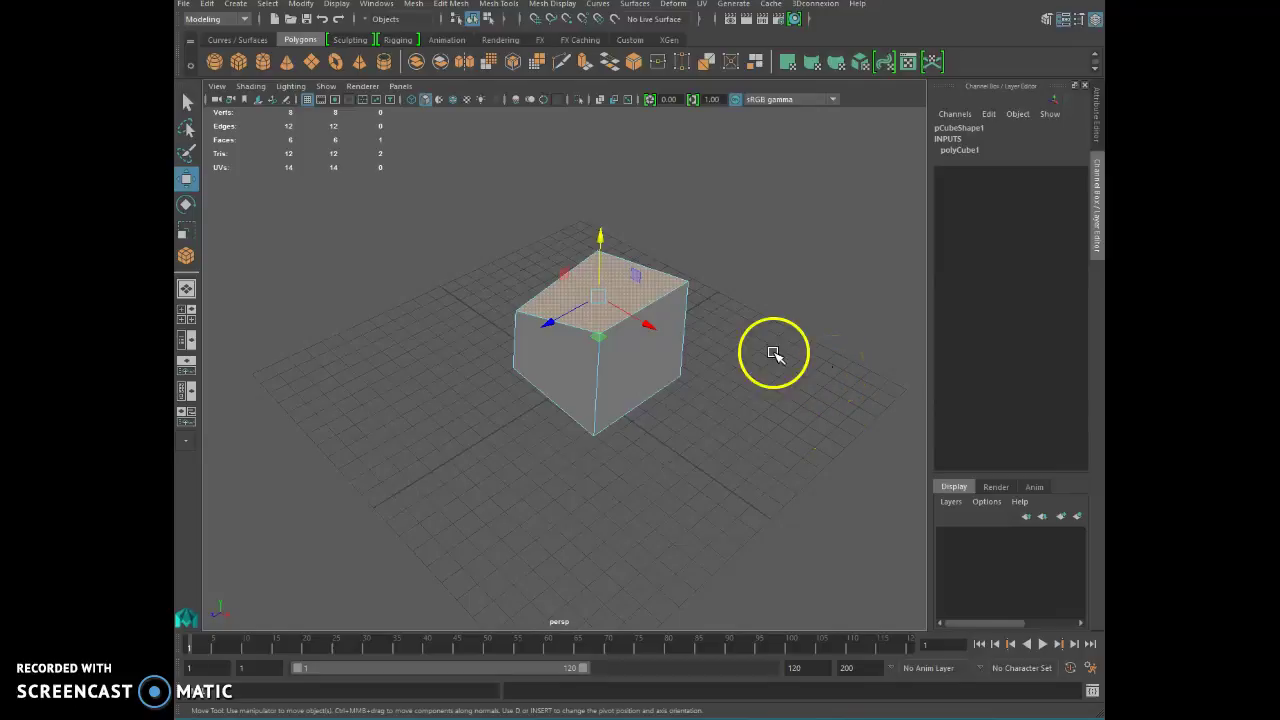
click(275, 20)
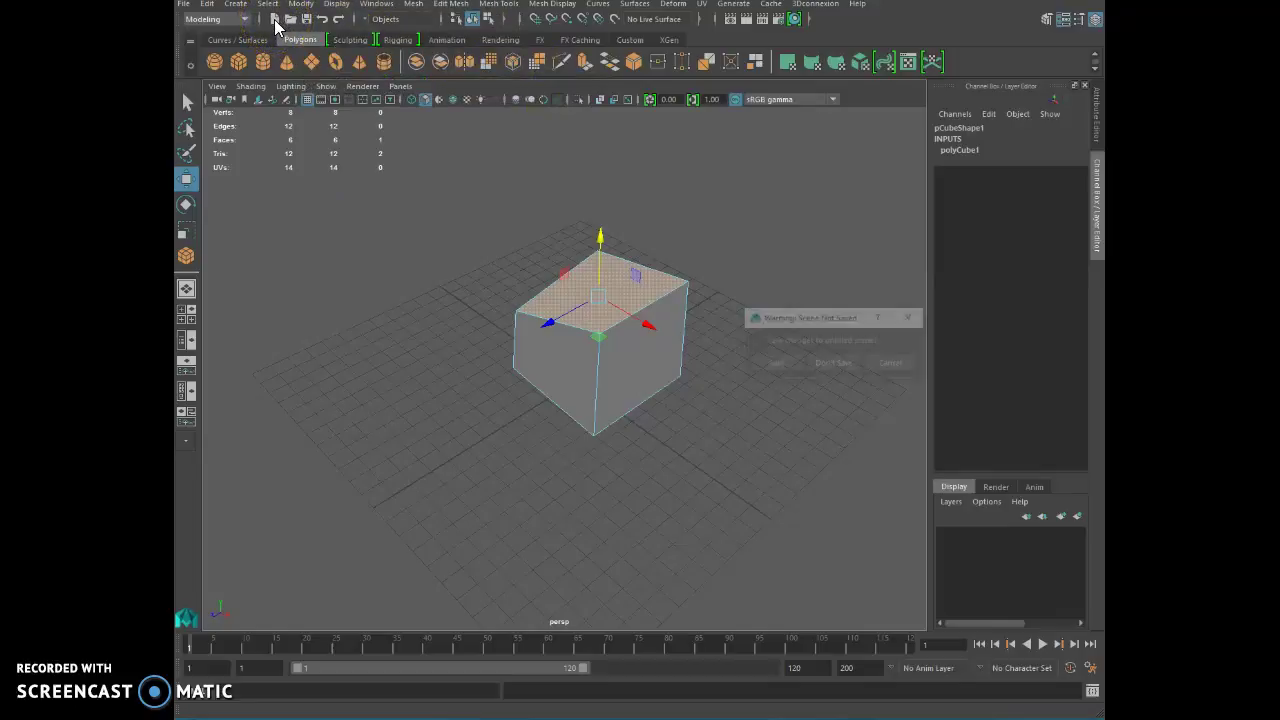
click(850, 365)
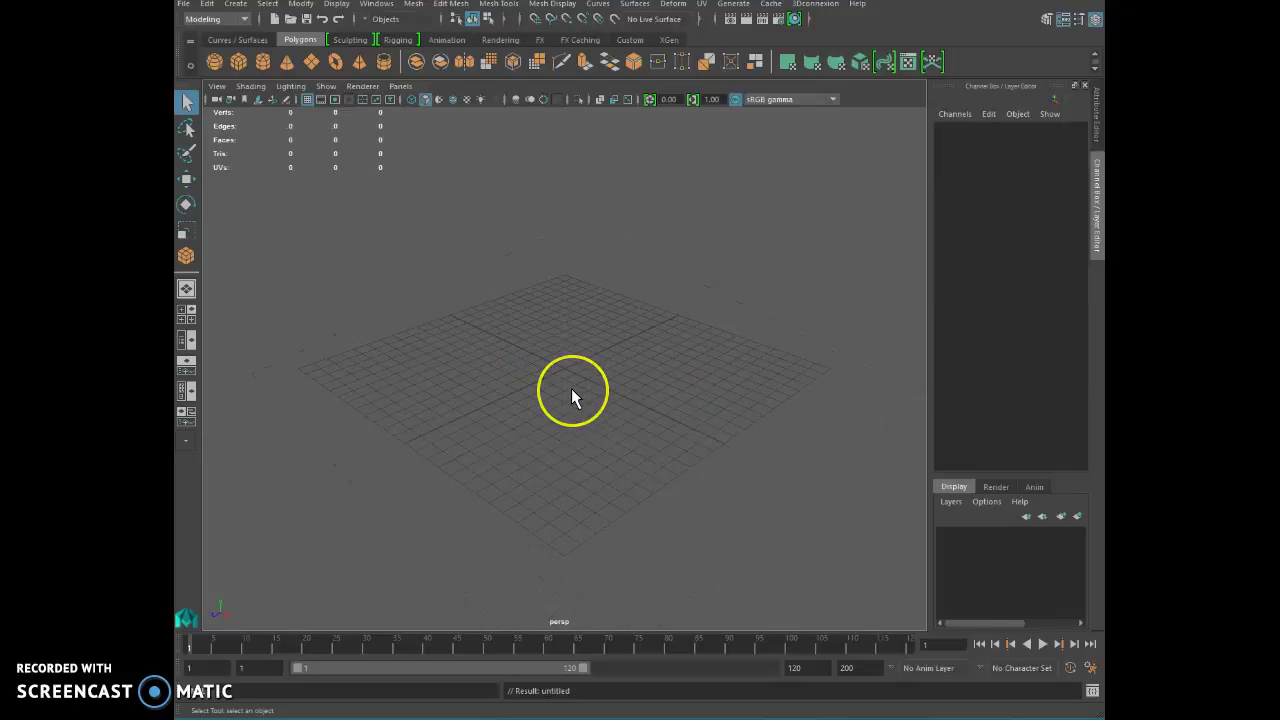
key(space)
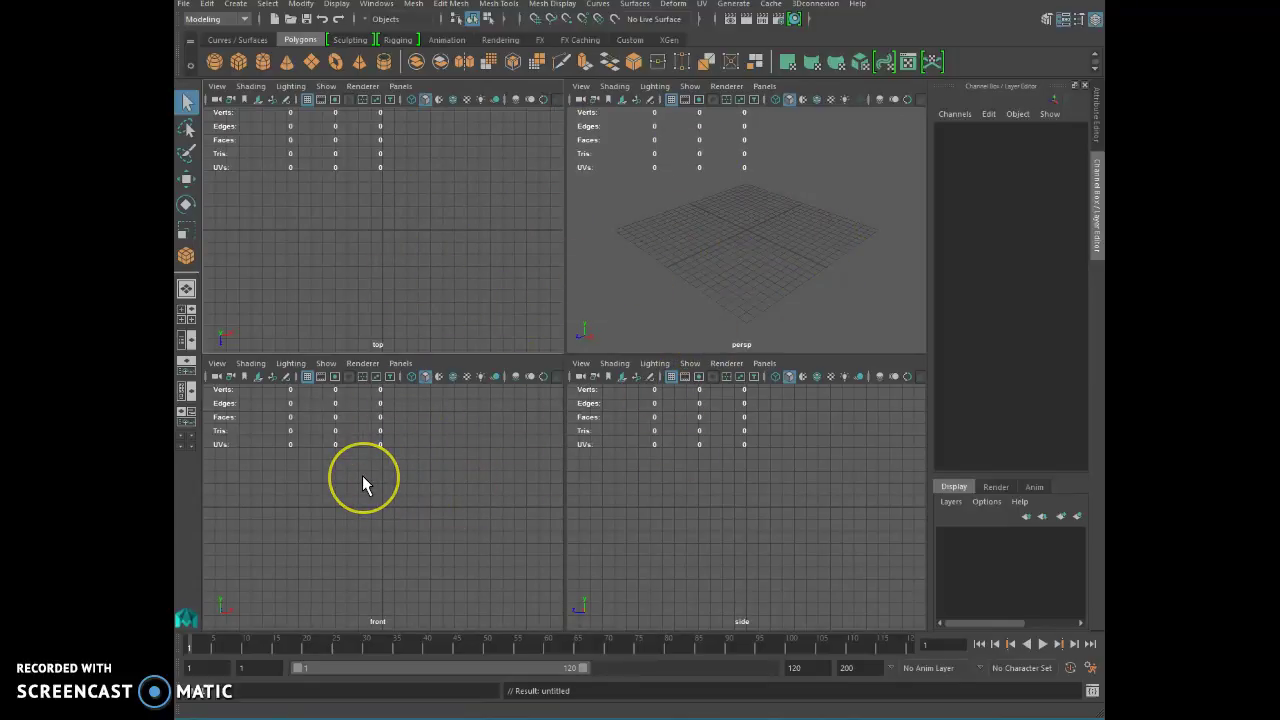
key(space)
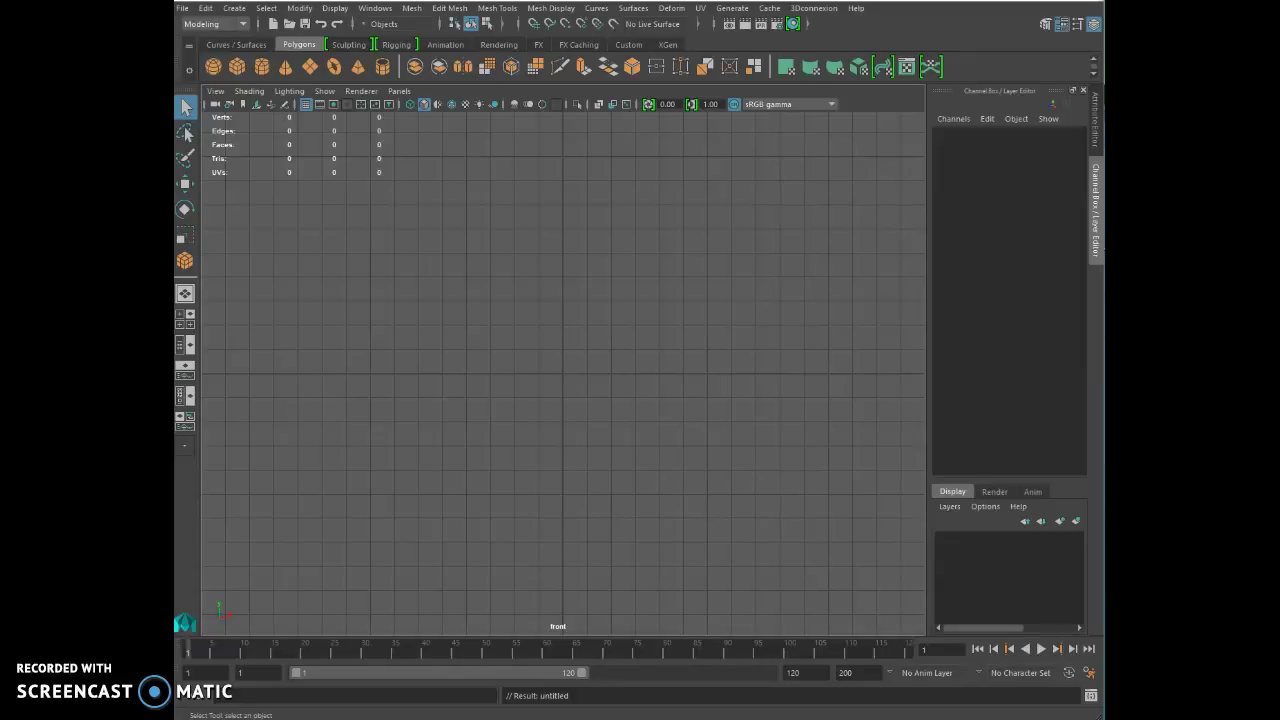
Step: Check the Interactive Creation option for polygon primitives and draw a polygon plane about 8.1 wide and 16.8 high in the front view
click(298, 9)
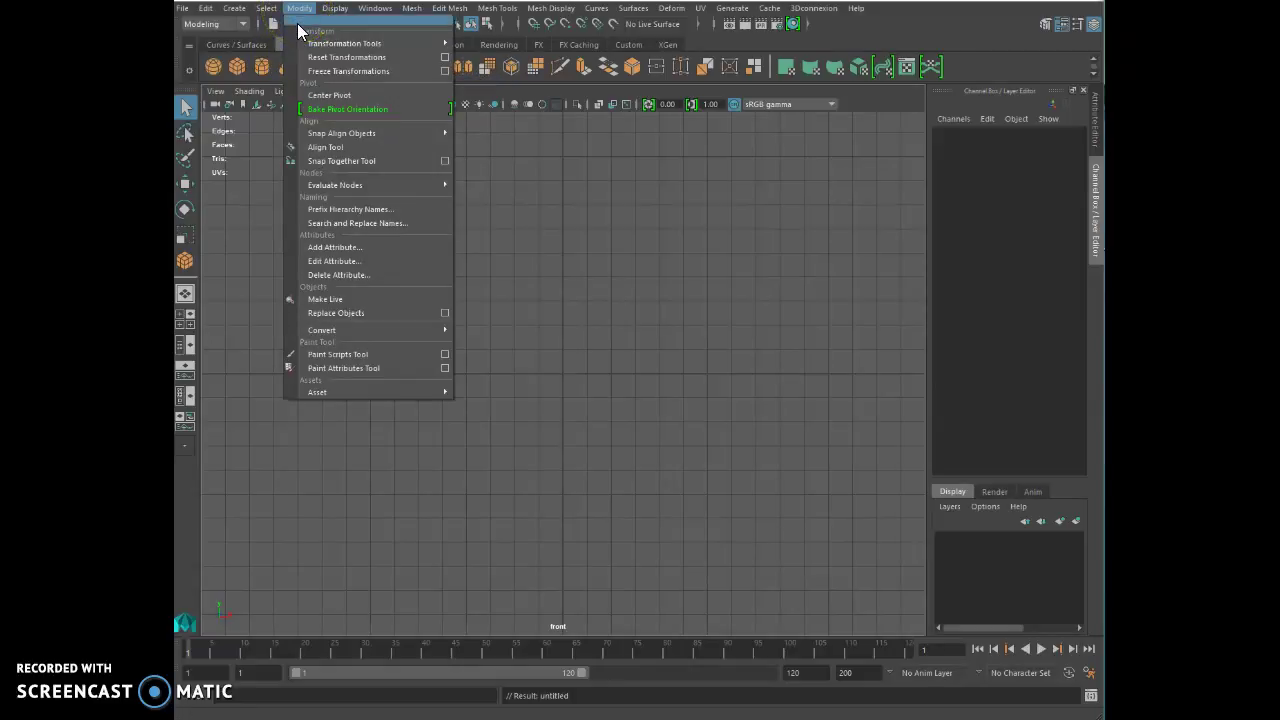
click(268, 12)
click(242, 15)
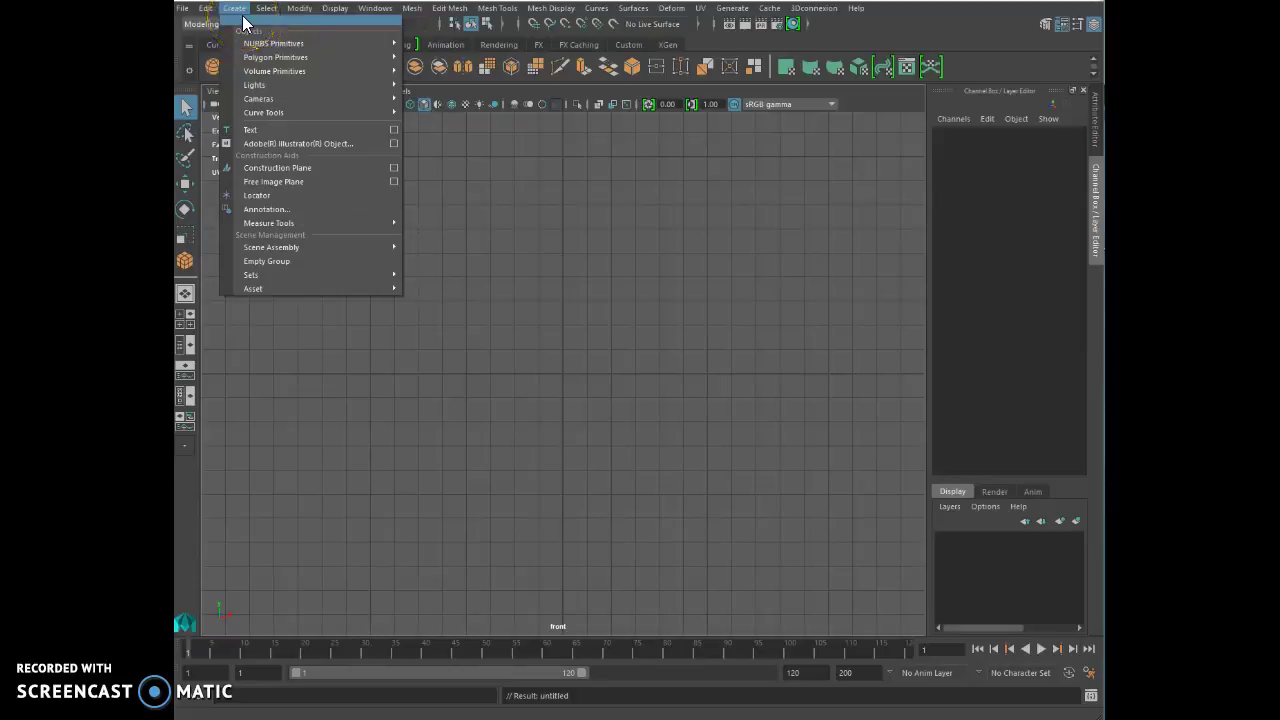
mouse_move(251, 54)
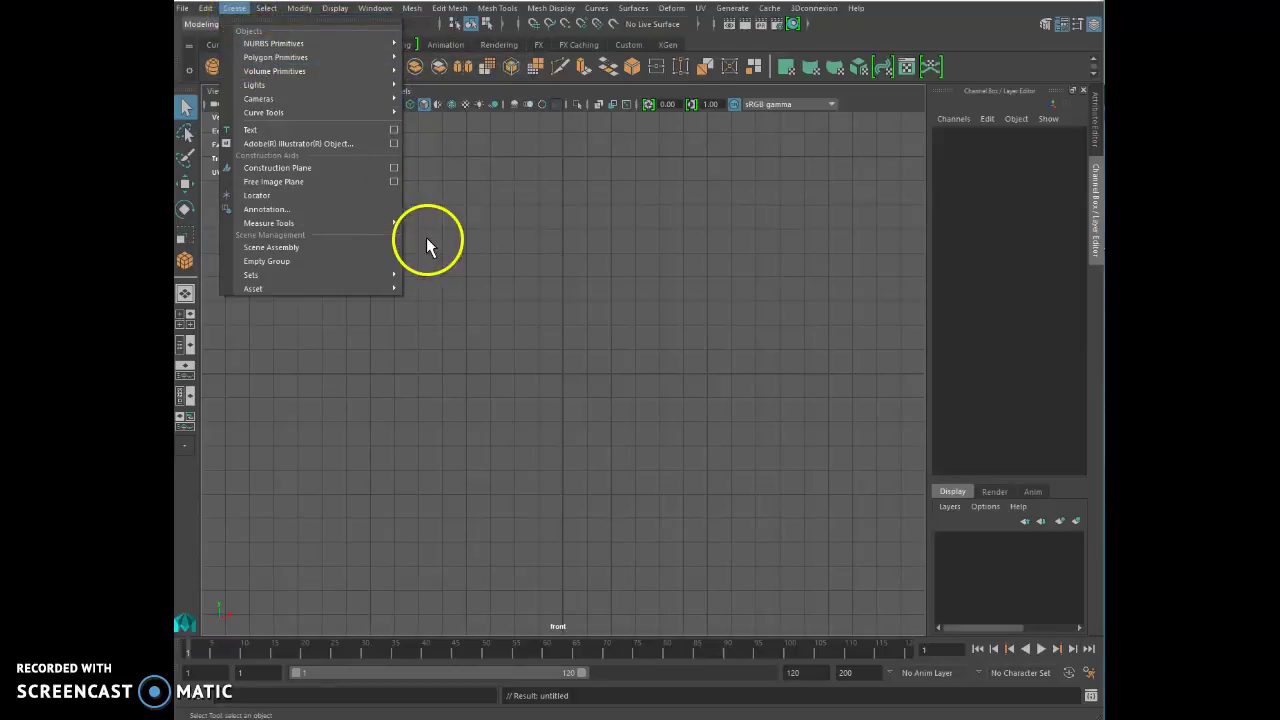
mouse_move(340, 50)
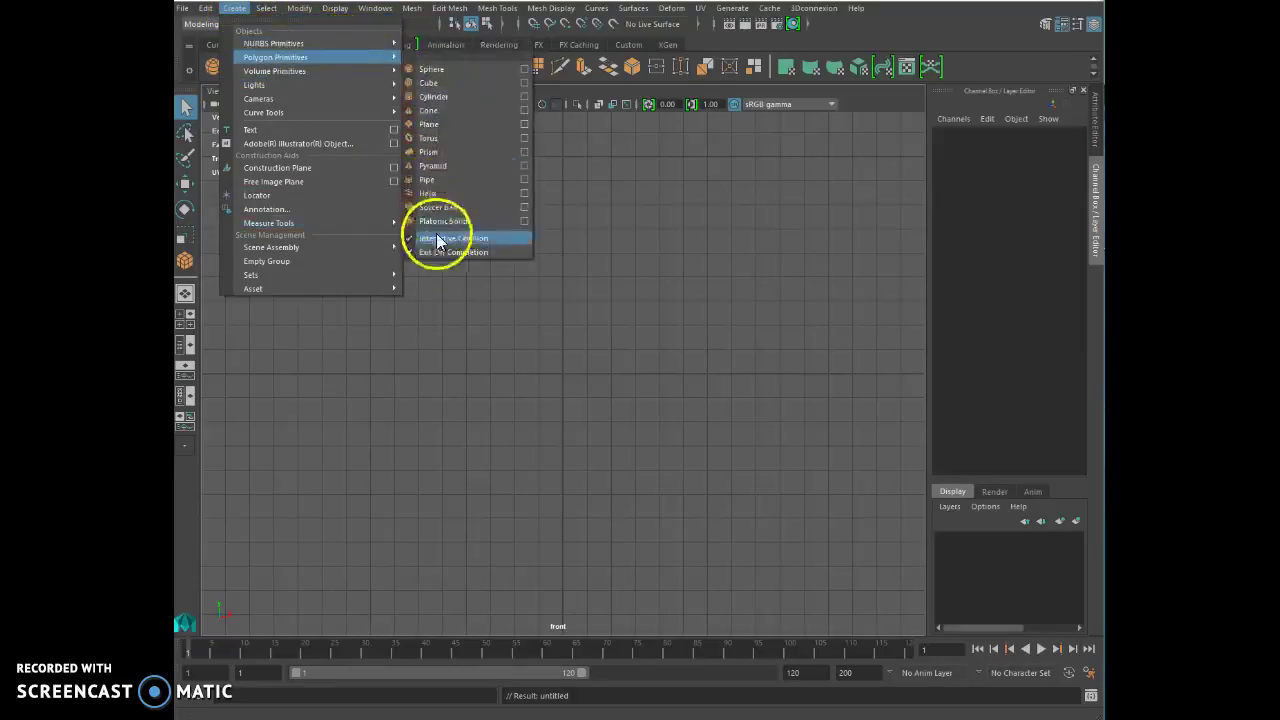
click(947, 17)
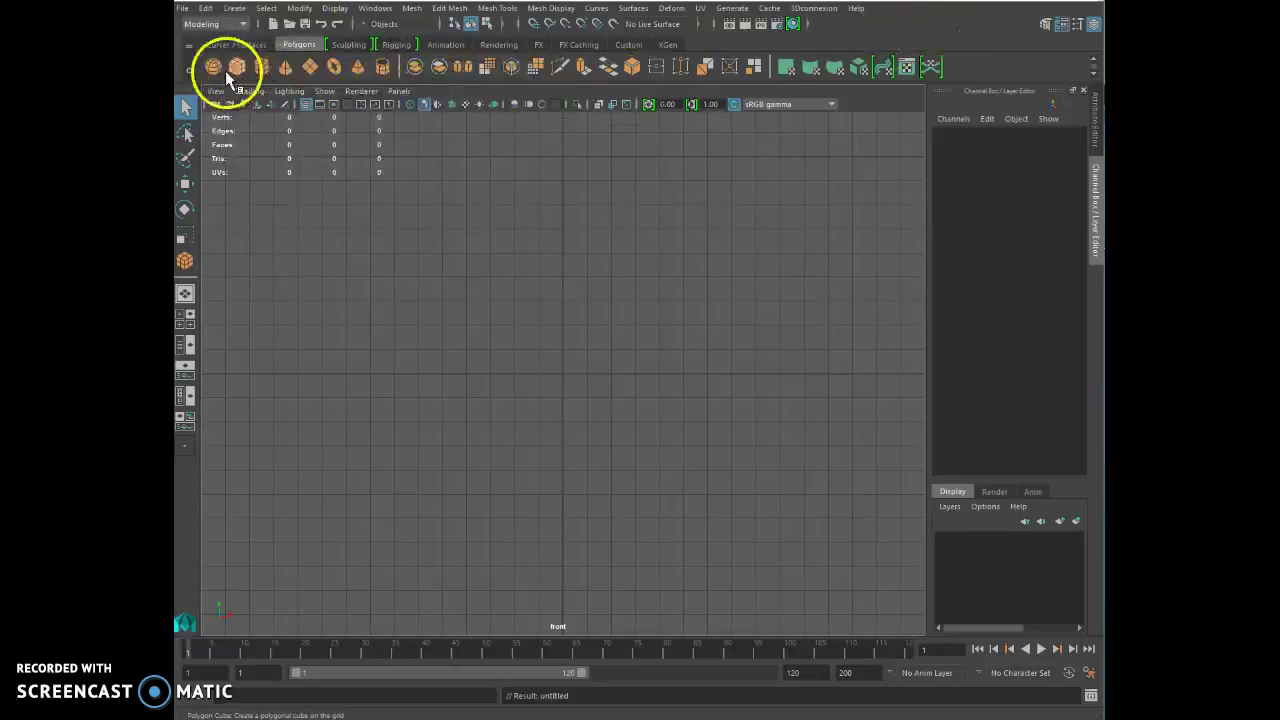
click(309, 66)
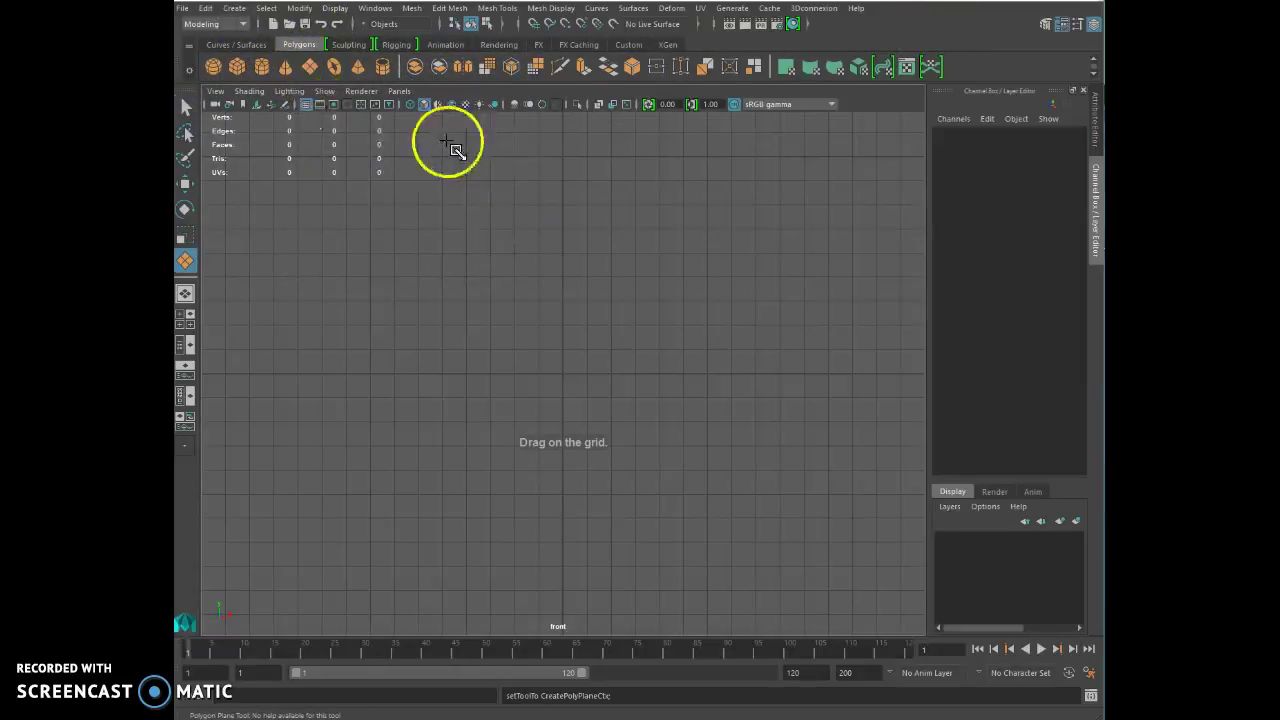
drag(441, 158, 636, 562)
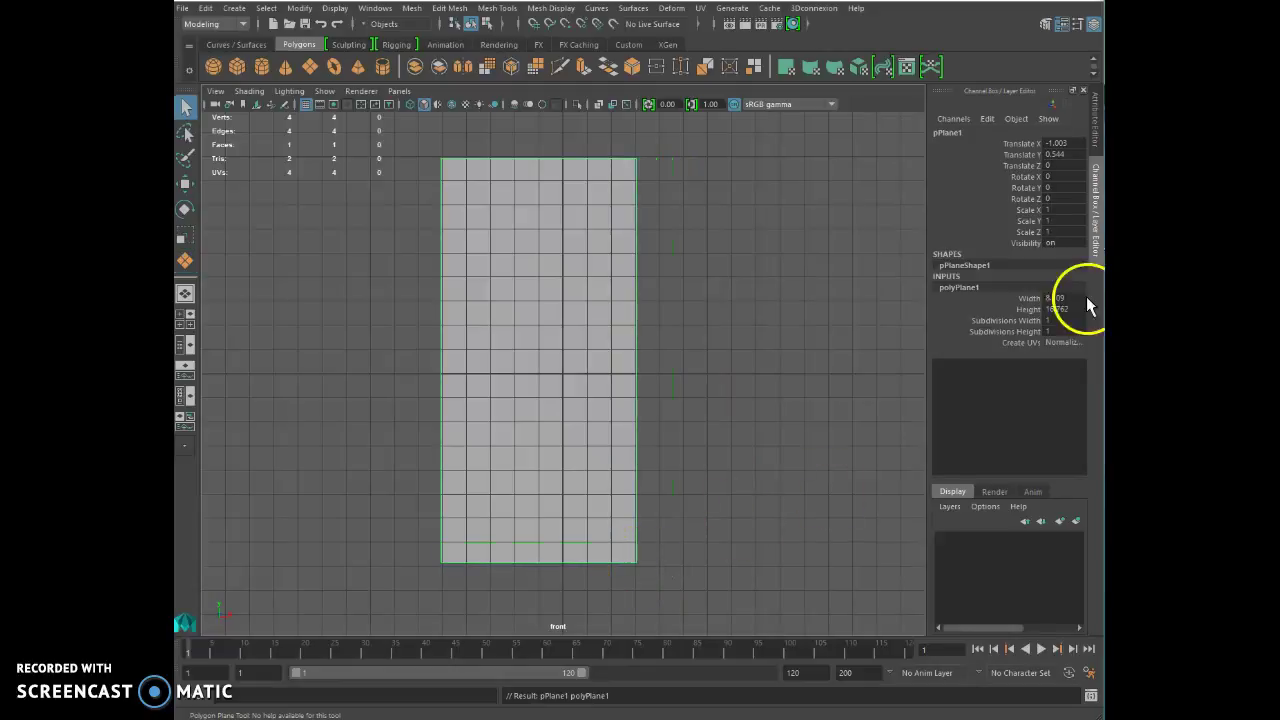
click(1029, 298)
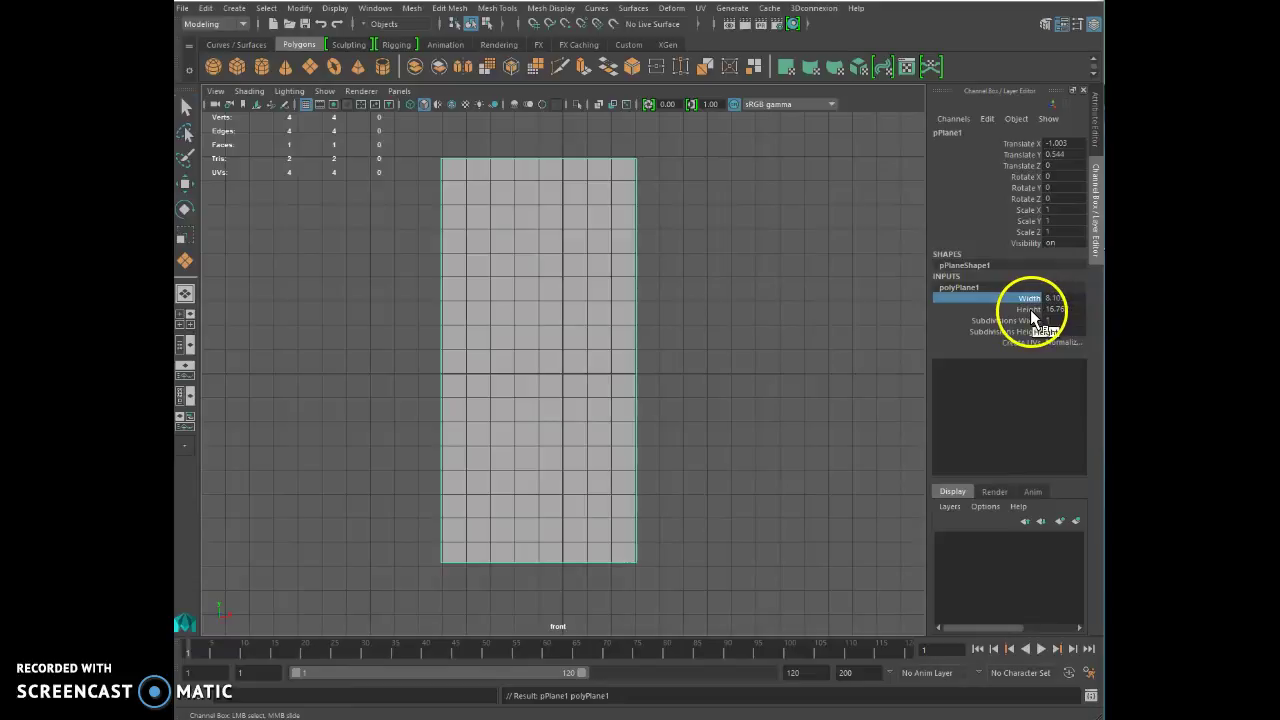
click(1030, 309)
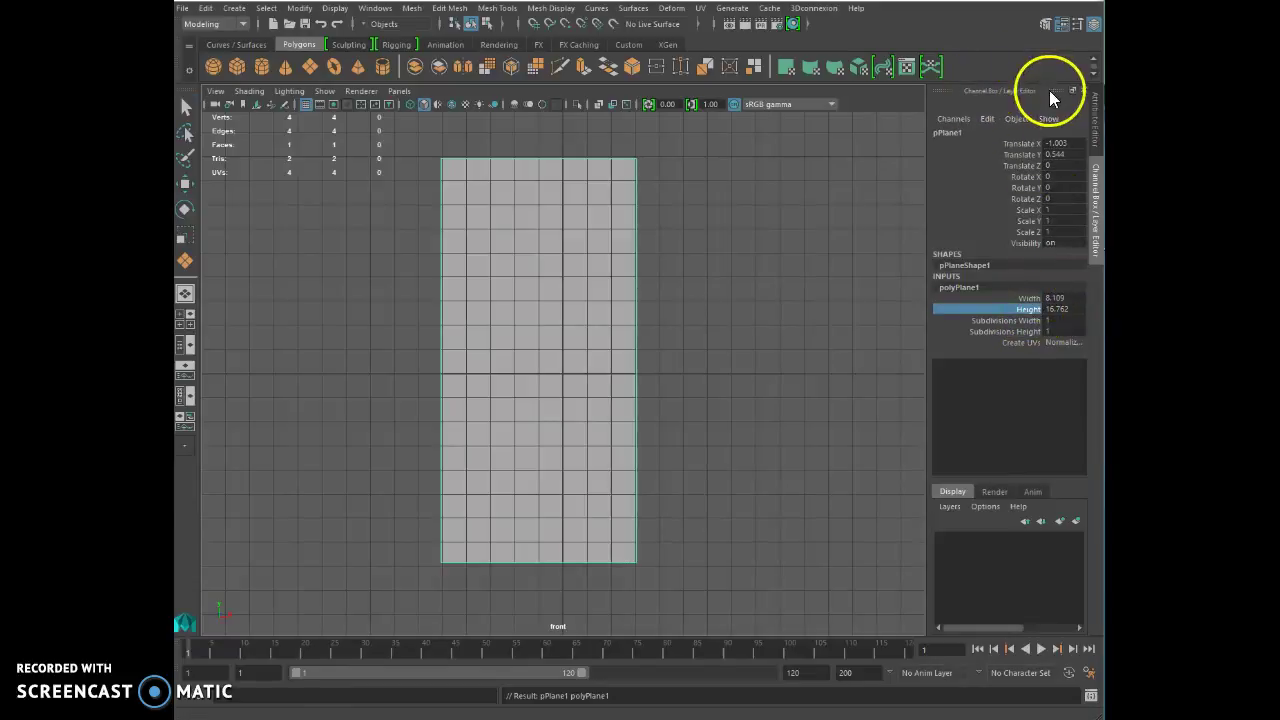
click(1094, 30)
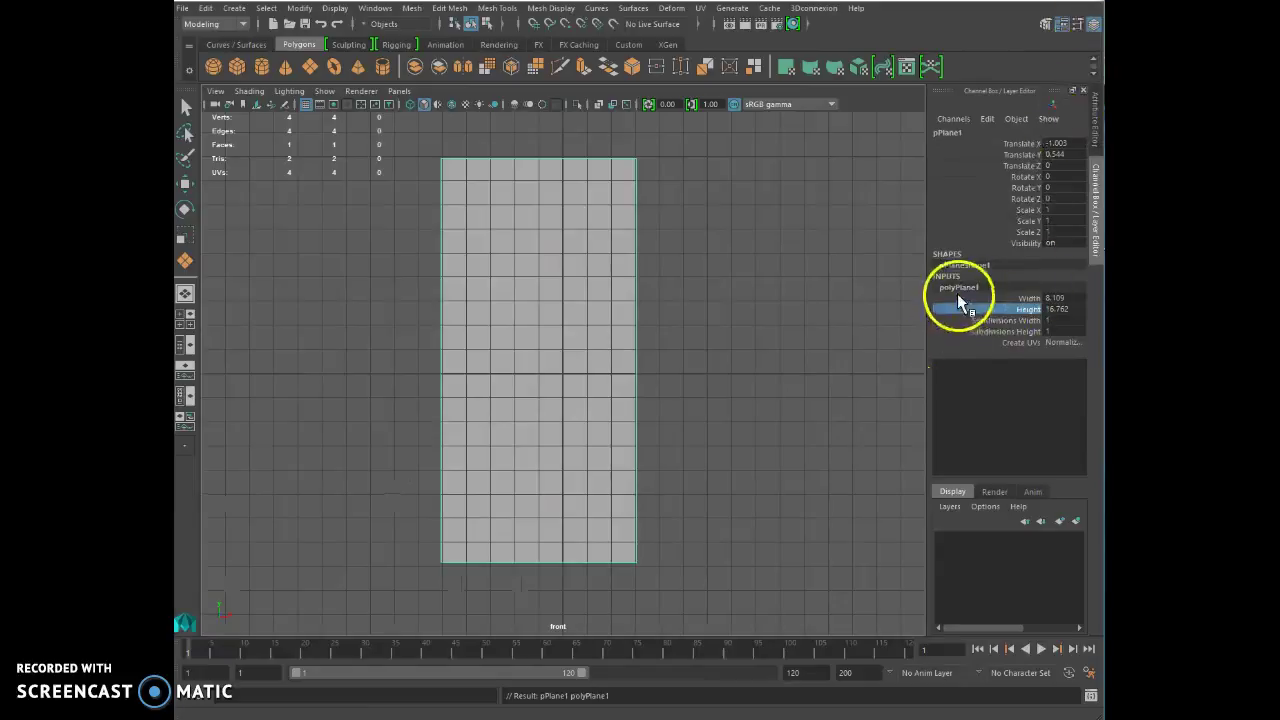
click(1036, 310)
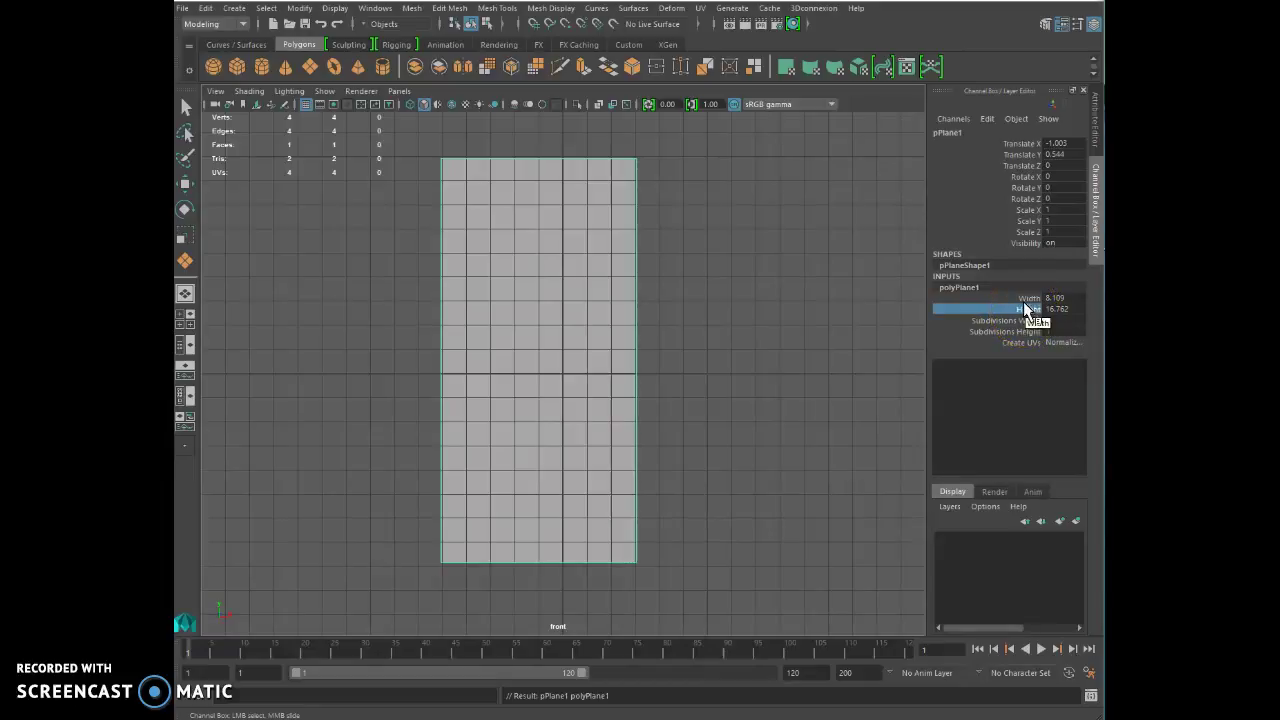
middle_click(587, 243)
middle_drag(587, 243, 613, 233)
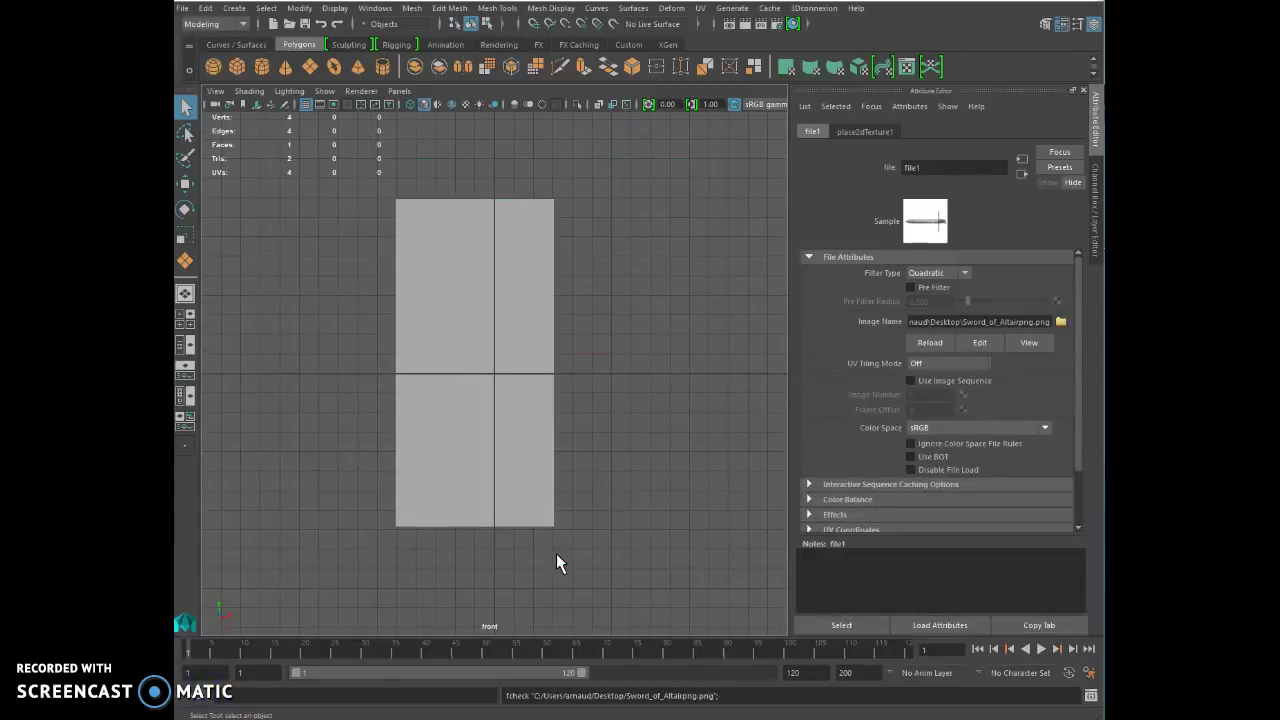
Step: Select the plane, show its polyPlane1 creation settings and set the width to 51.2
click(646, 330)
click(498, 286)
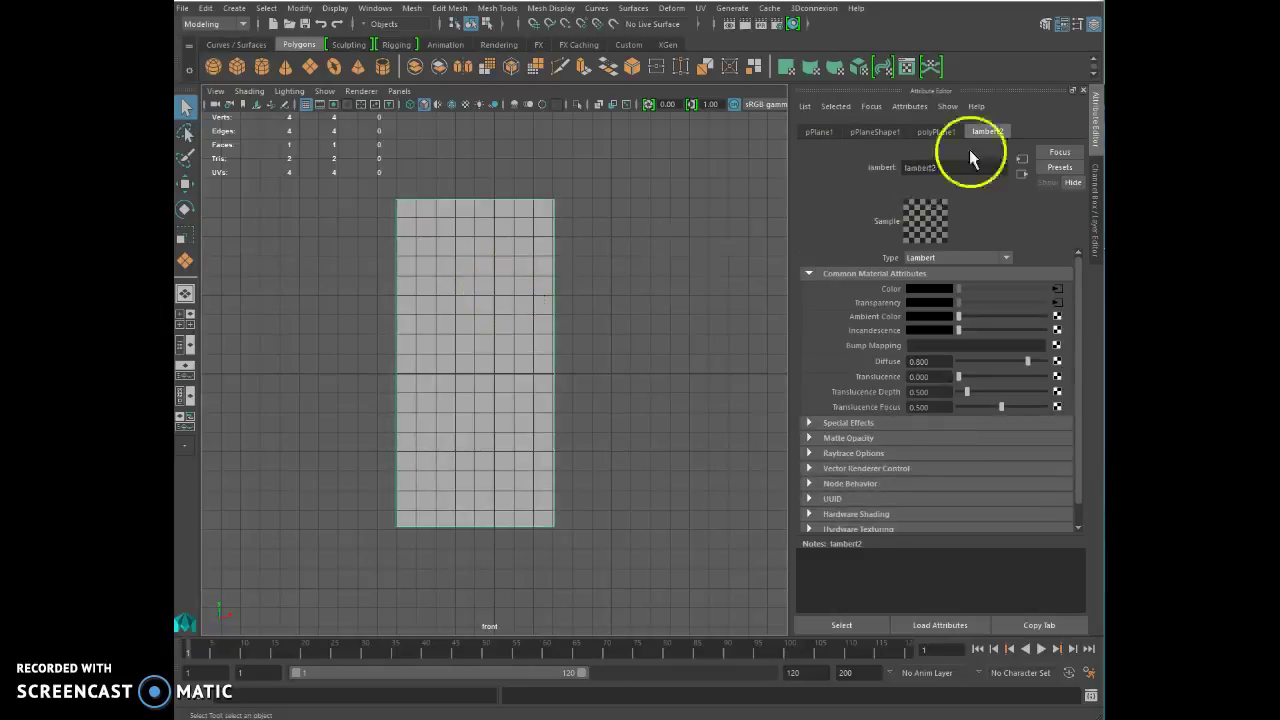
click(1093, 24)
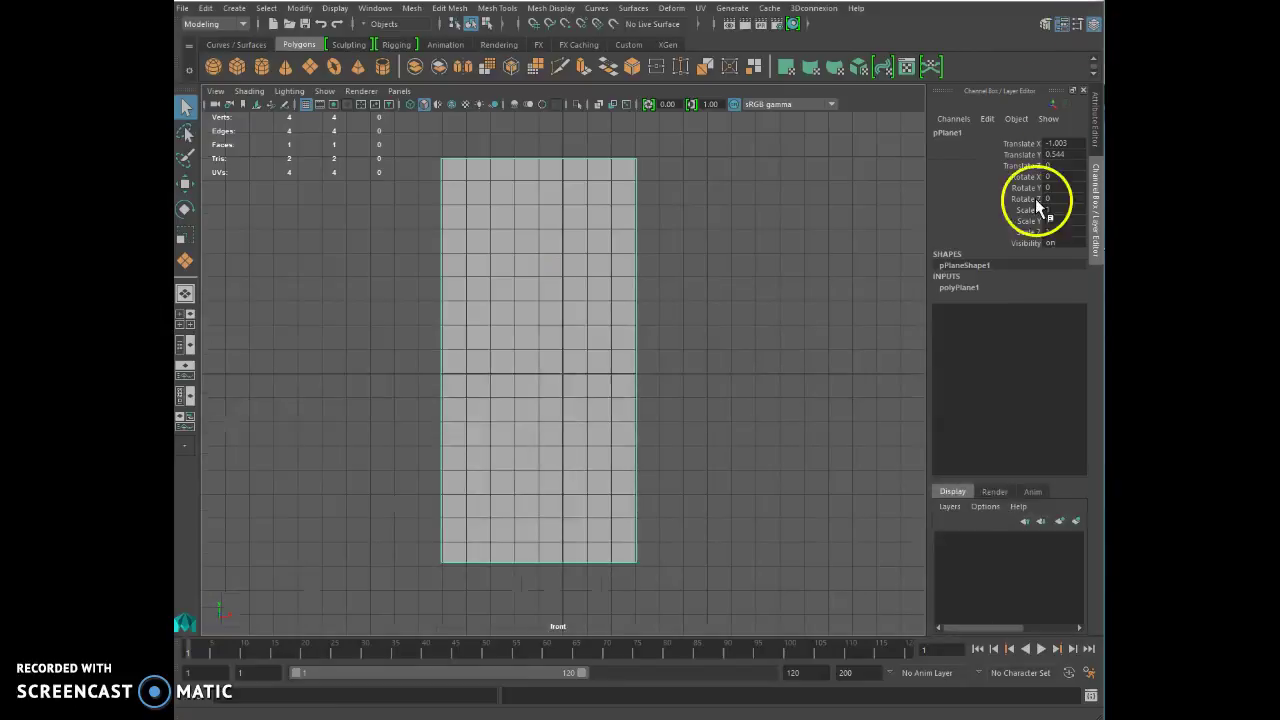
click(959, 288)
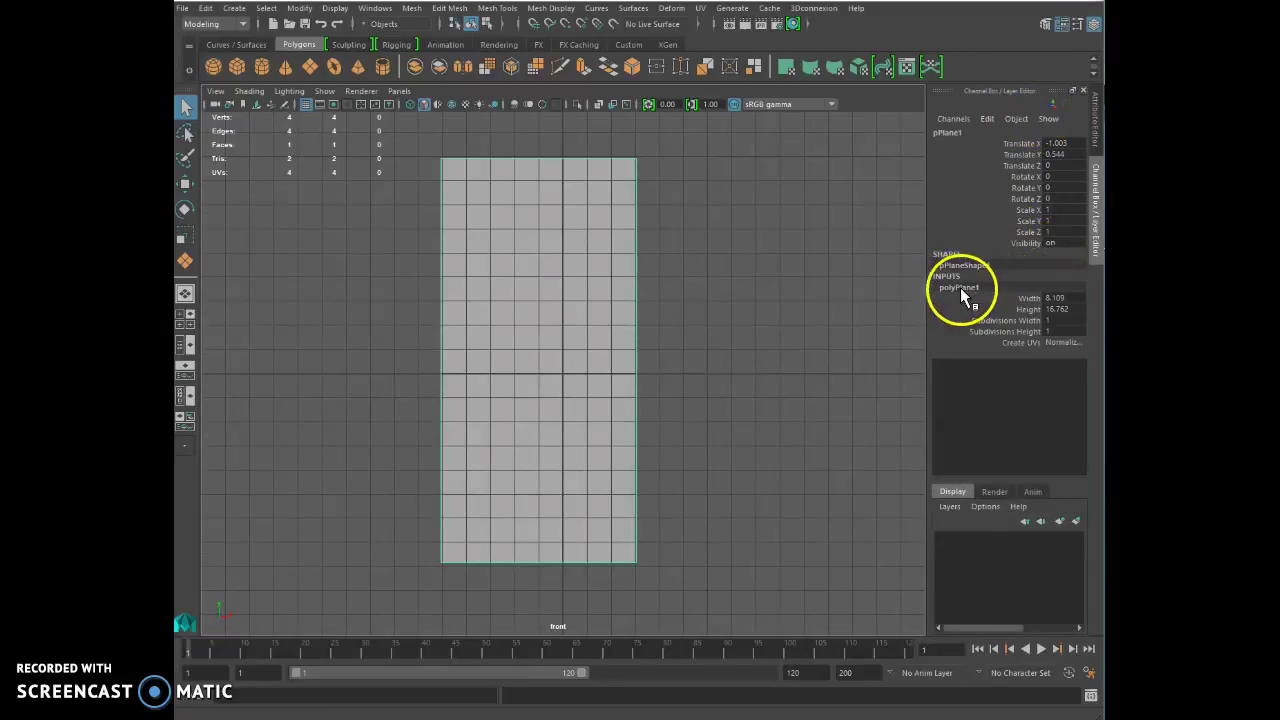
double_click(1054, 320)
double_click(1064, 298)
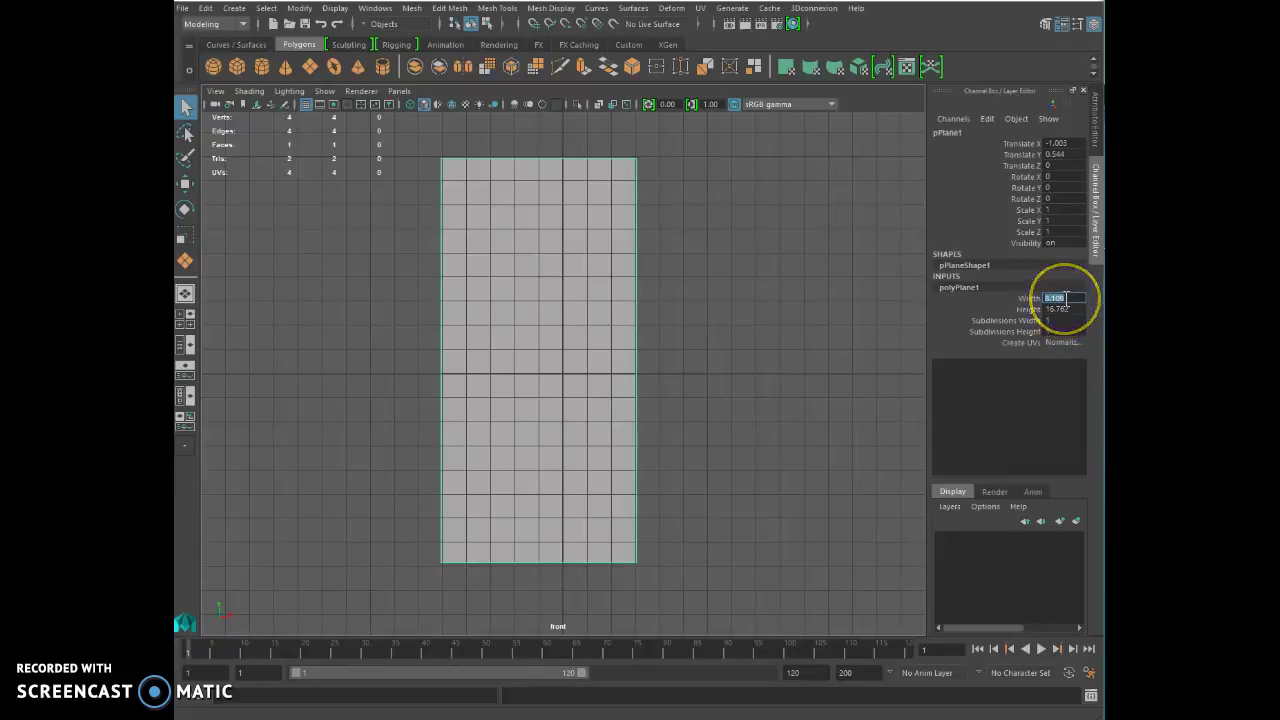
text(51)
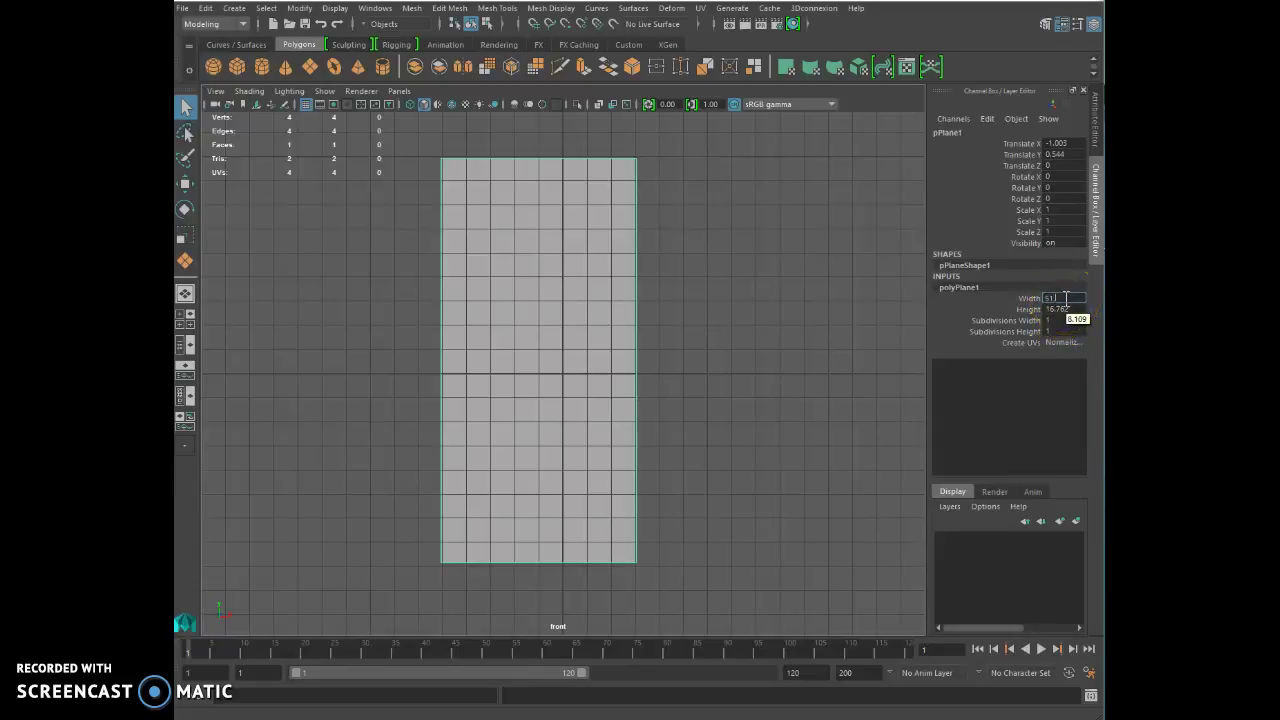
text(.2)
key(Tab)
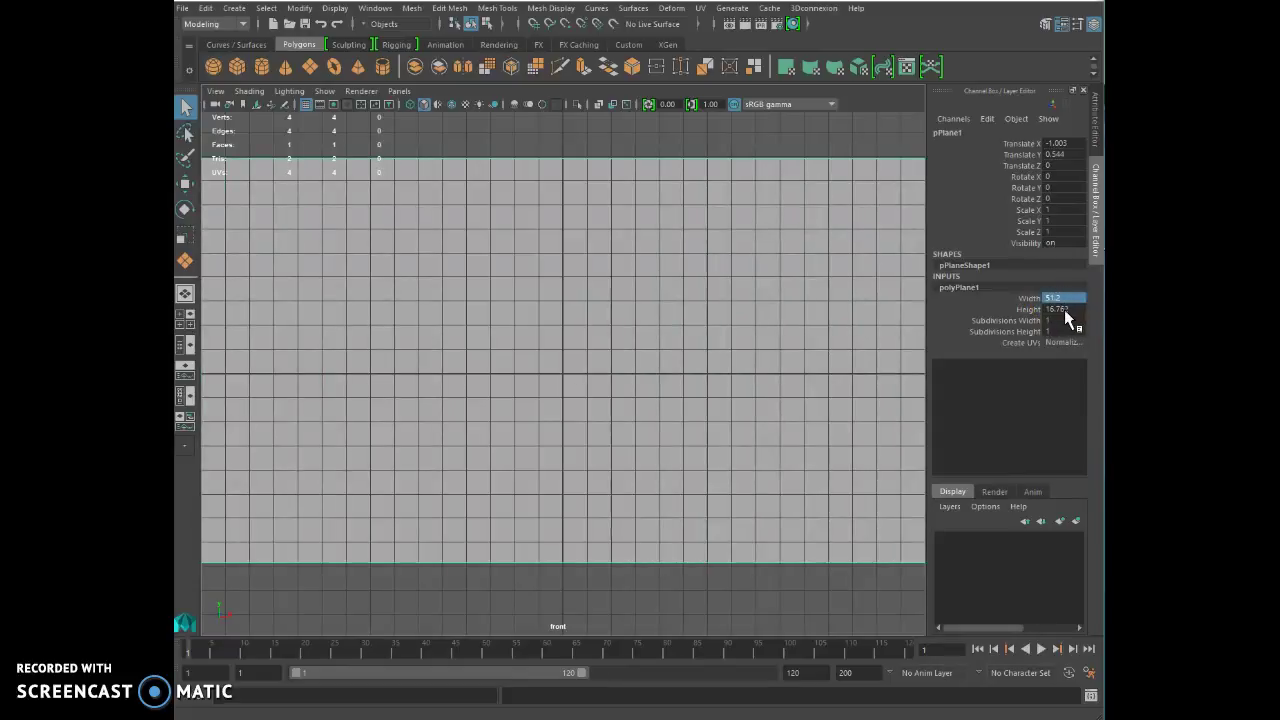
Step: Set the plane's height to 25.6 and fit the whole plane in the front view
scroll(697, 456, down, 5)
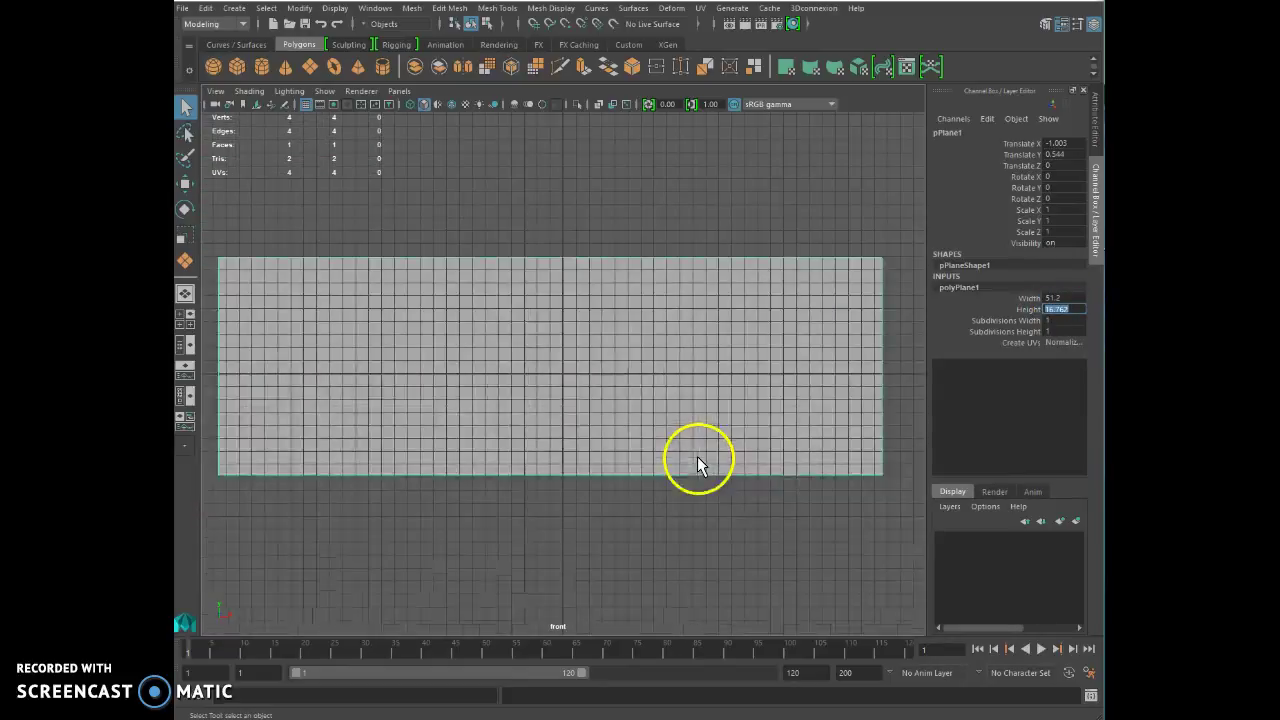
text(3)
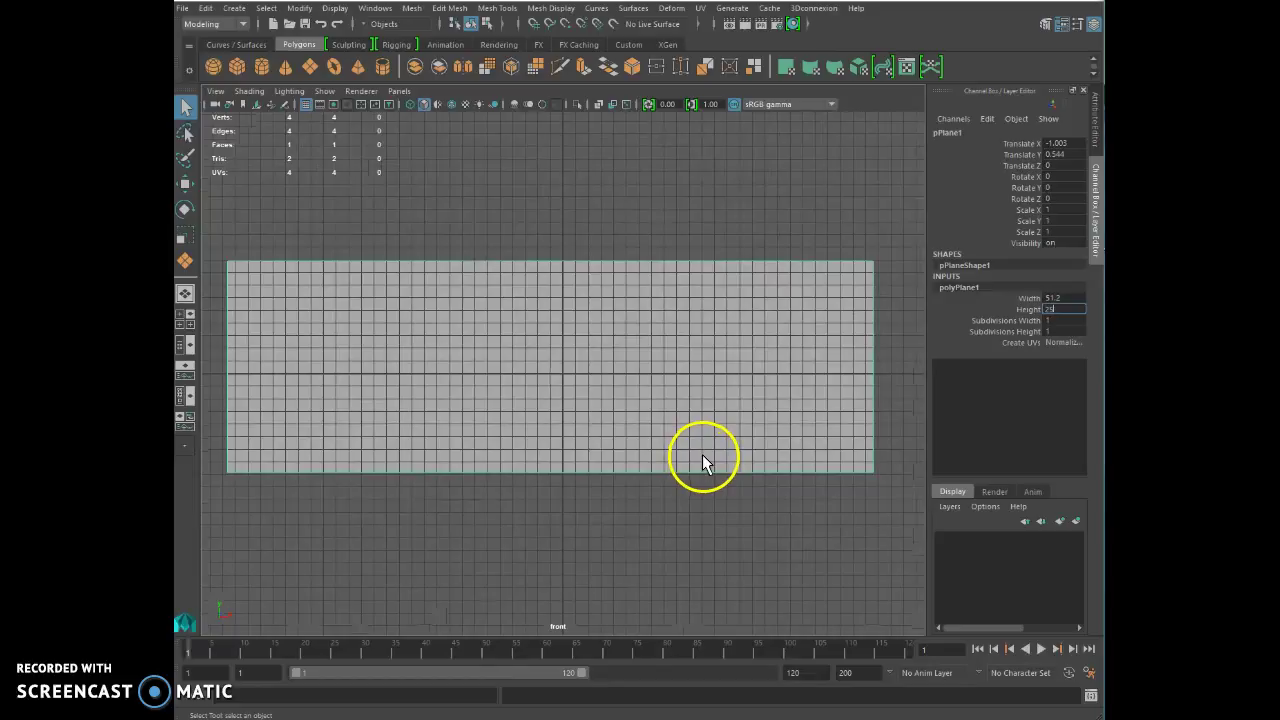
text(5.6)
key(Return)
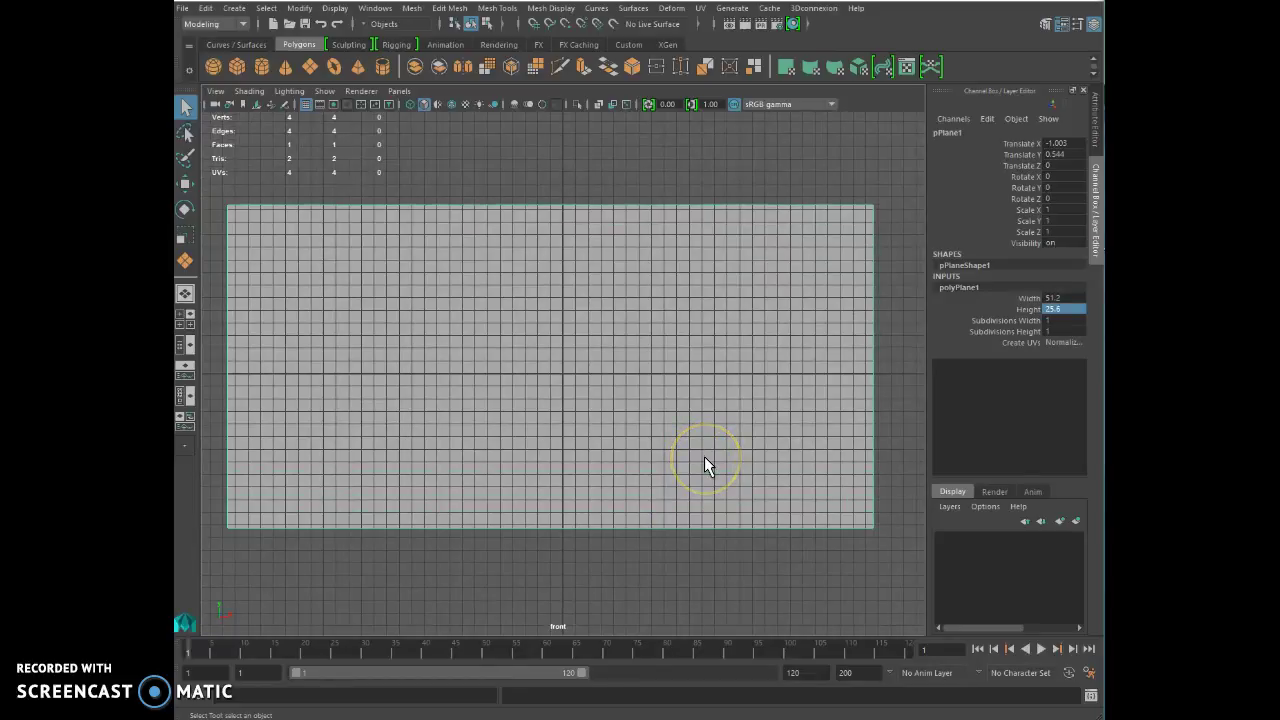
scroll(704, 456, up, 2)
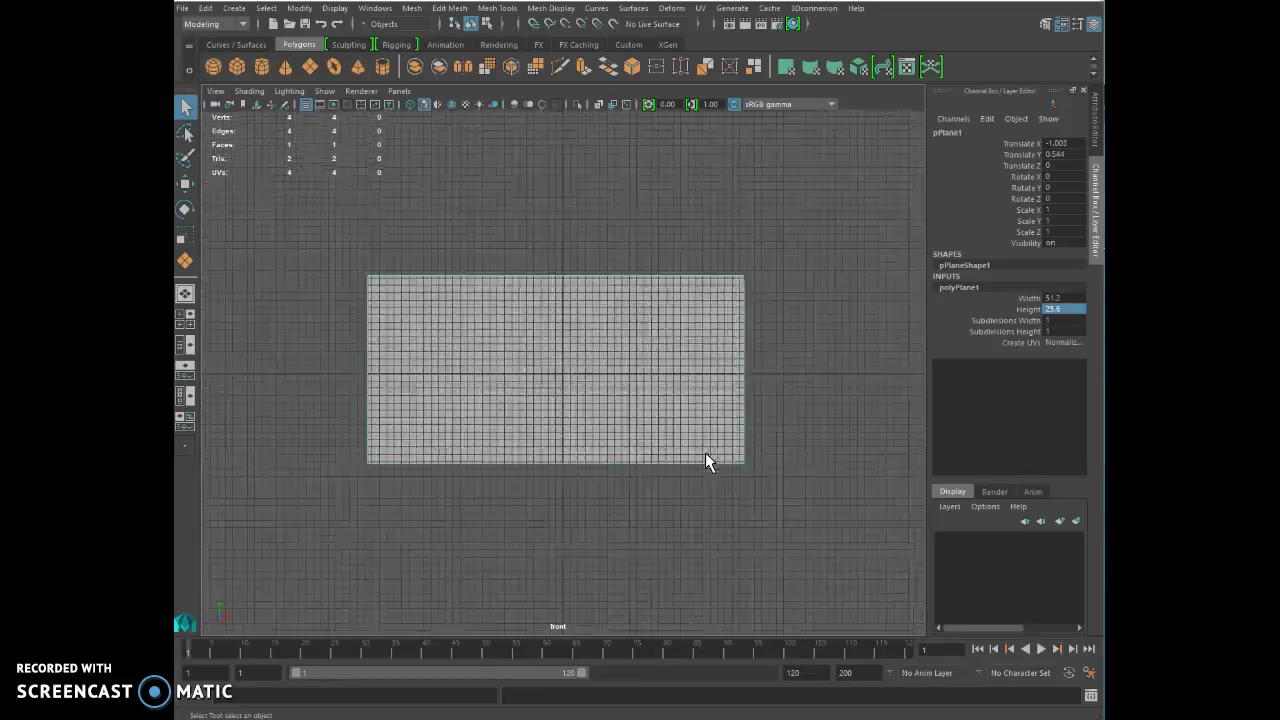
scroll(705, 452, down, 1)
scroll(705, 452, up, 2)
Step: Move the plane slightly forward of the grid along Z, to about 0.25, in the perspective view
click(505, 328)
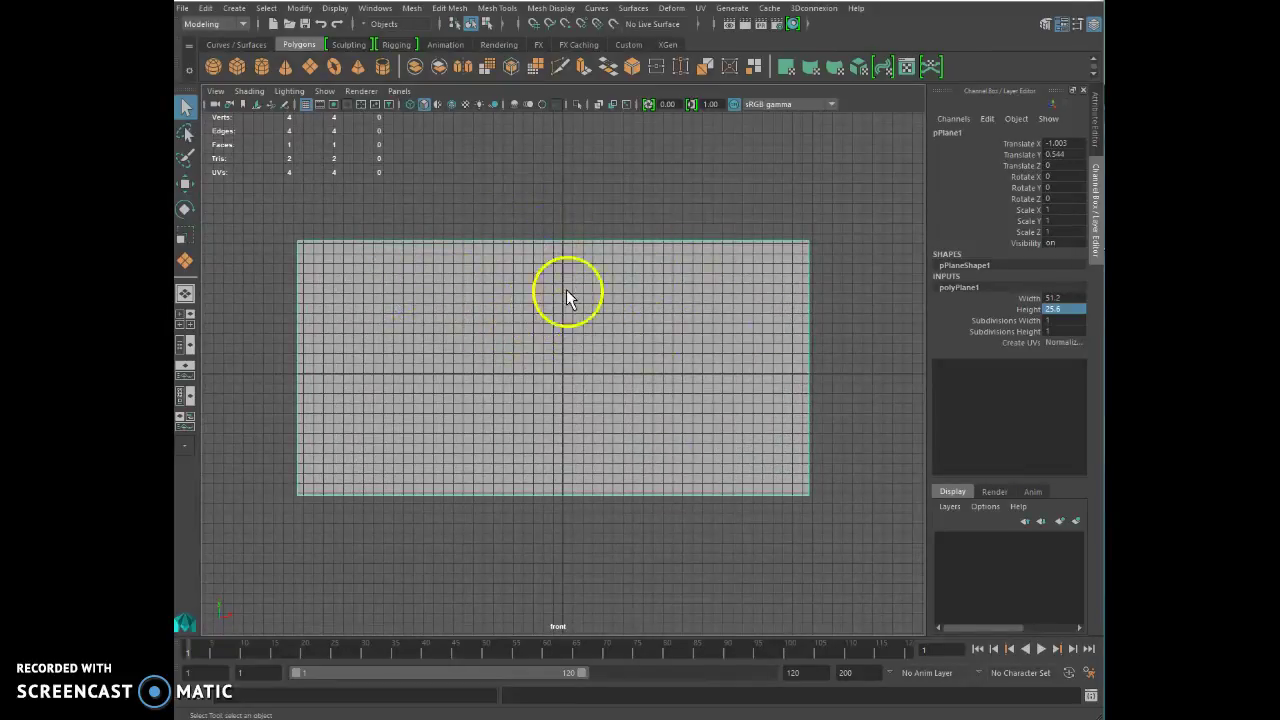
key(space)
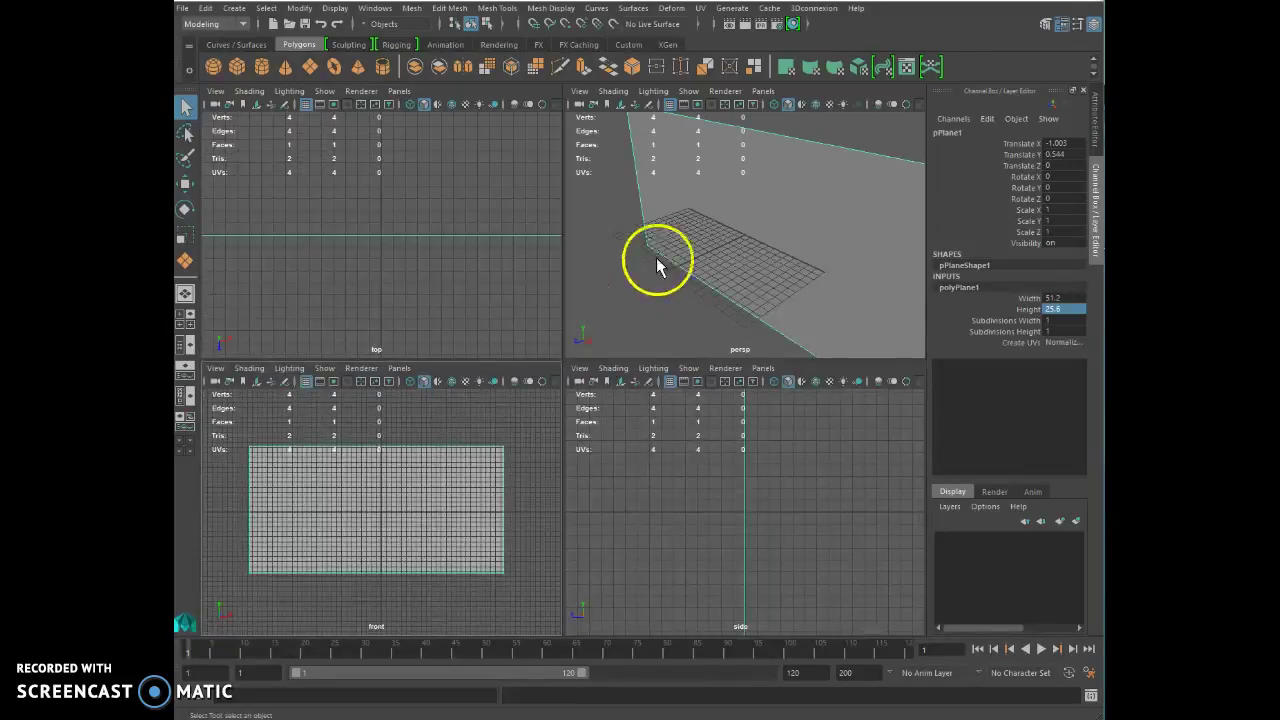
click(757, 200)
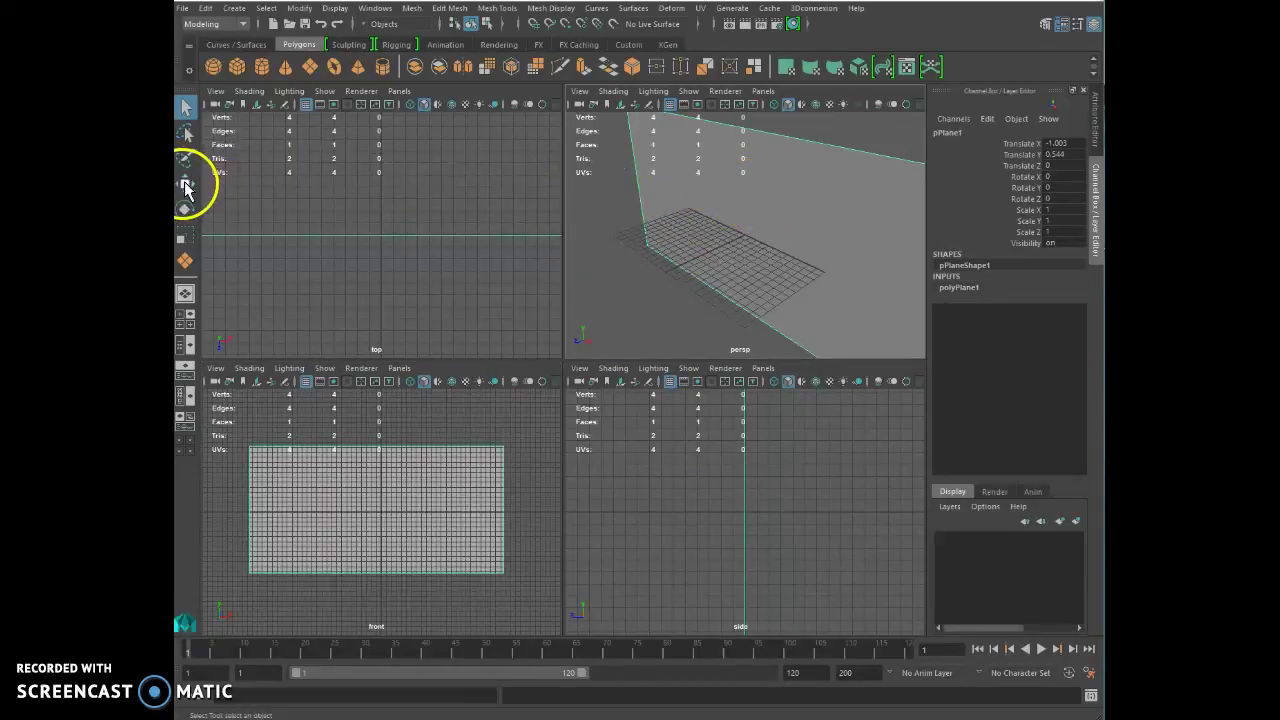
click(185, 184)
click(687, 254)
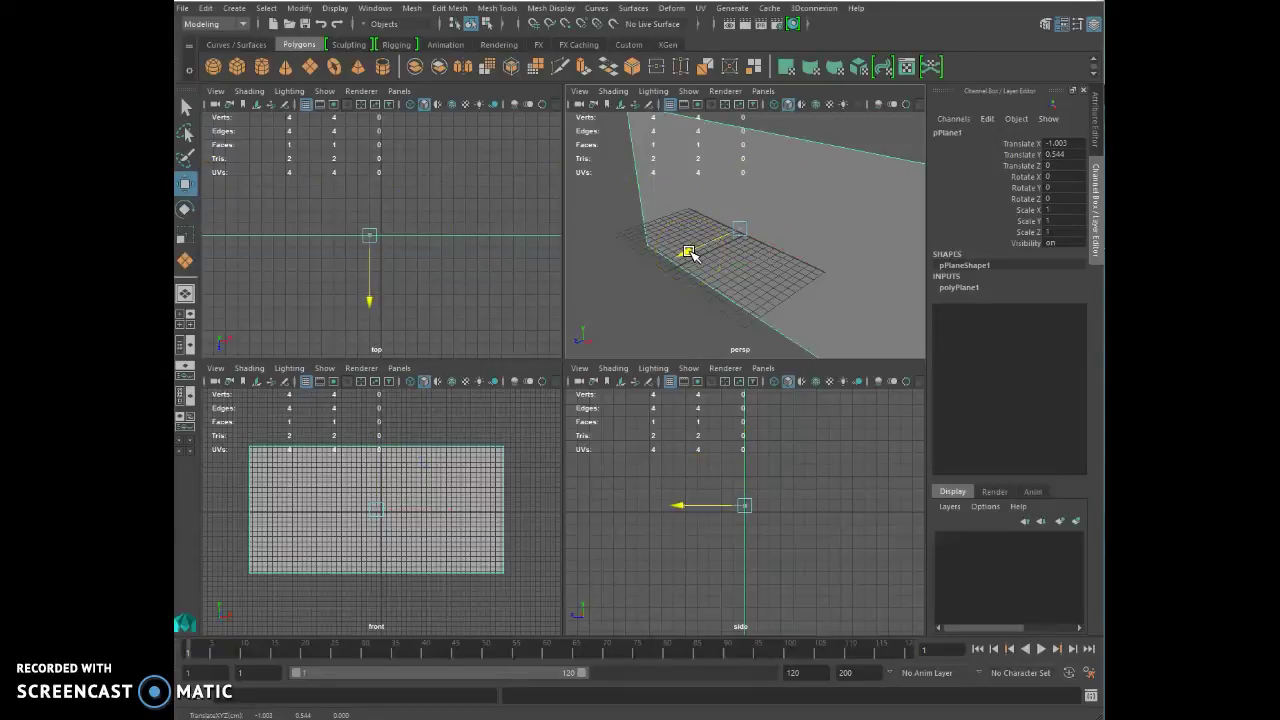
mouse_move(705, 253)
mouse_down()
mouse_move(777, 251)
mouse_move(691, 251)
mouse_up()
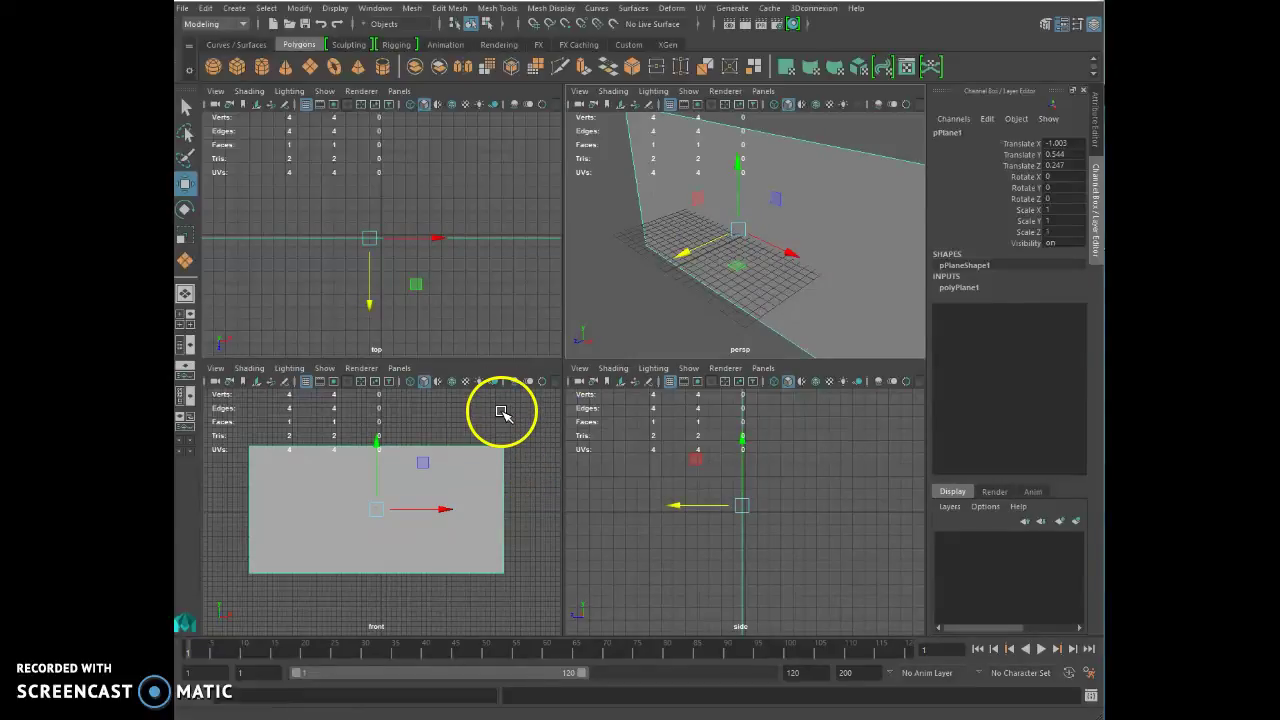
Step: Return to the full-size front view and assign a new Lambert material to the plane
key(space)
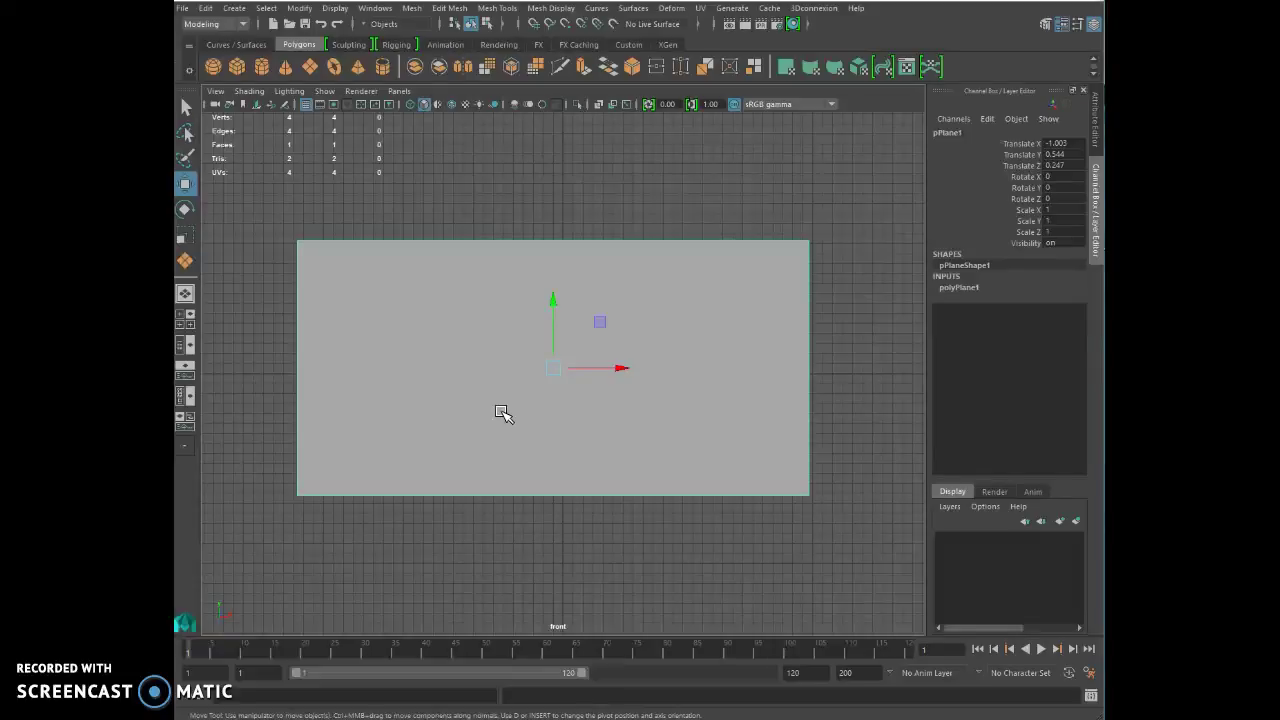
right_click(463, 327)
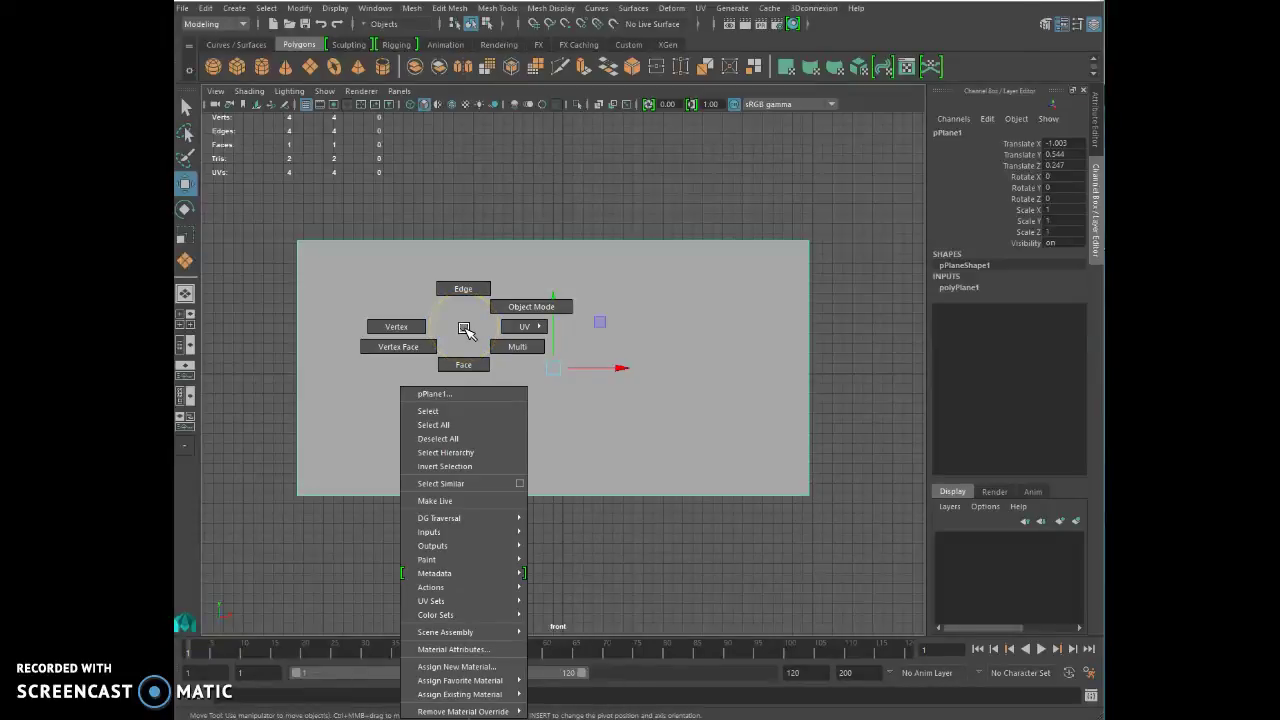
right_drag(465, 330, 580, 620)
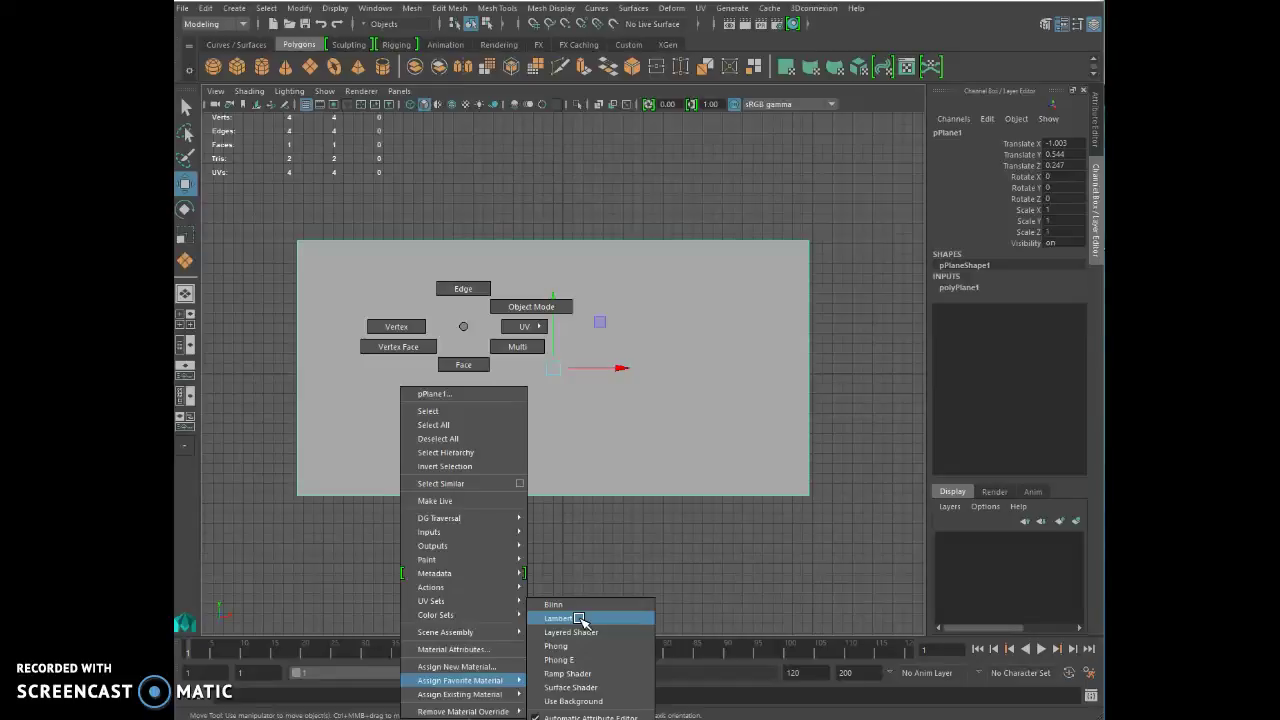
Step: Assign a Lambert material to the plane and connect a File texture to its color
click(580, 620)
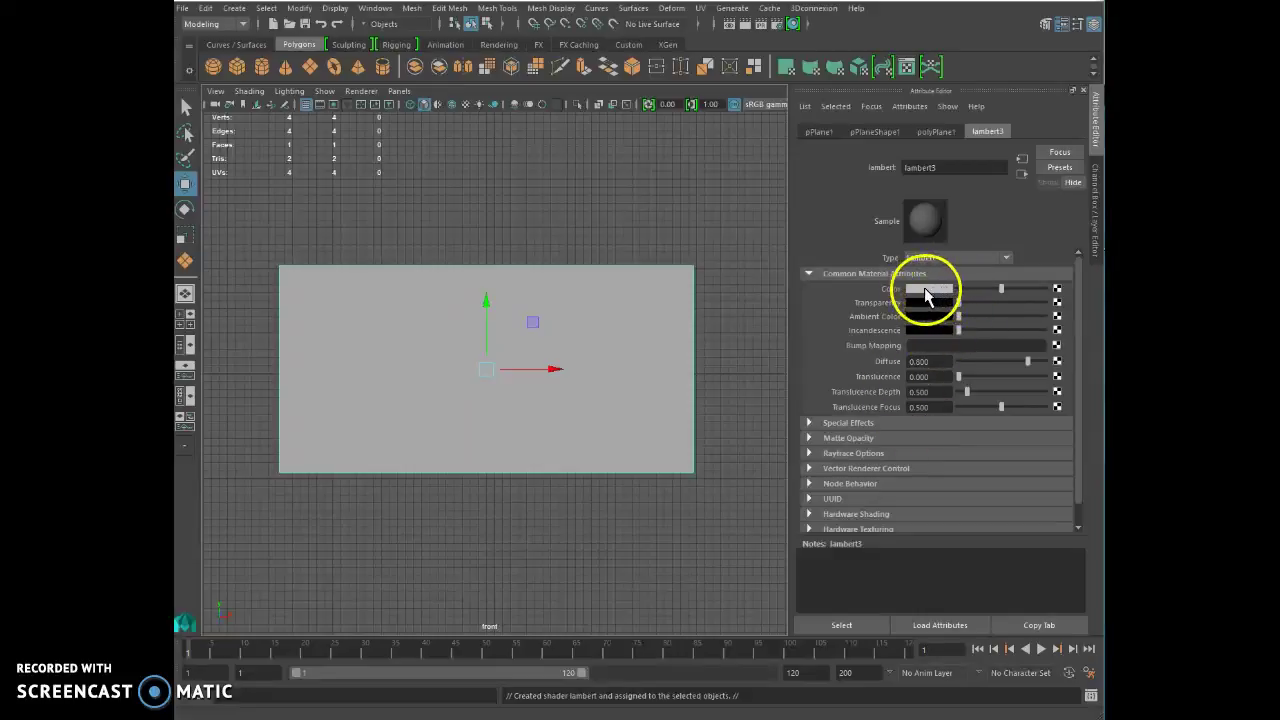
click(1058, 290)
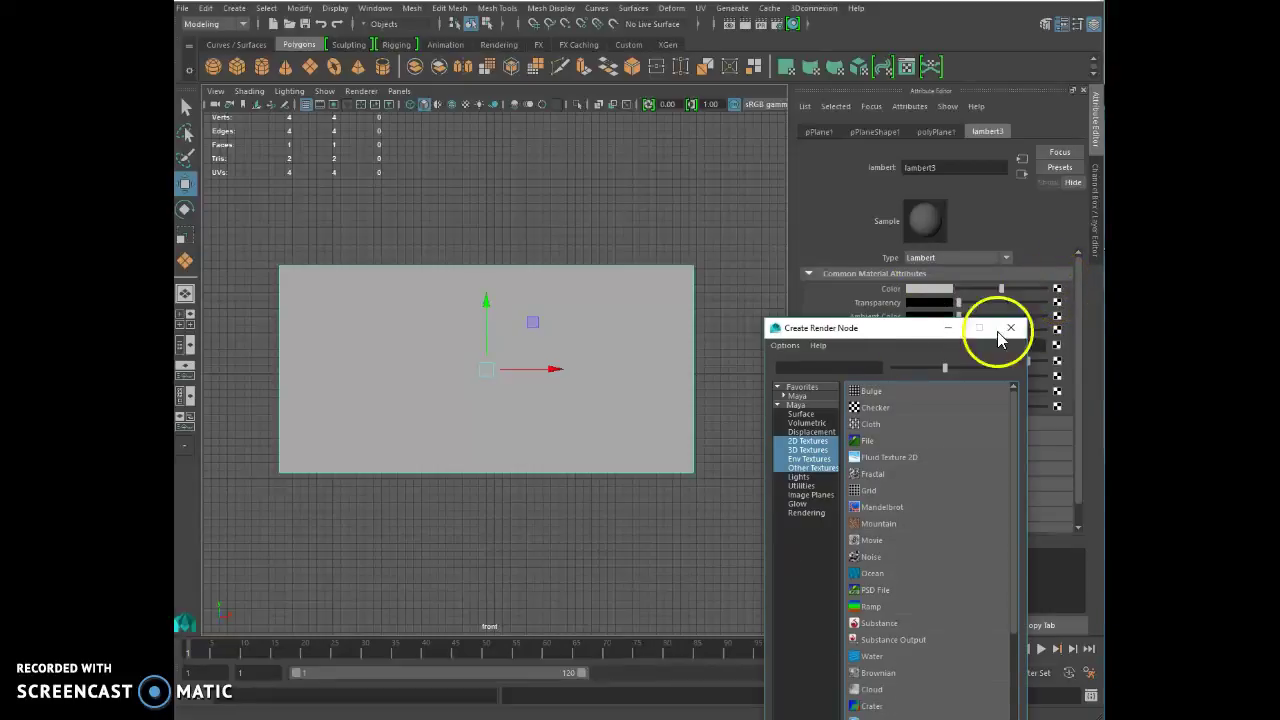
drag(902, 337, 860, 83)
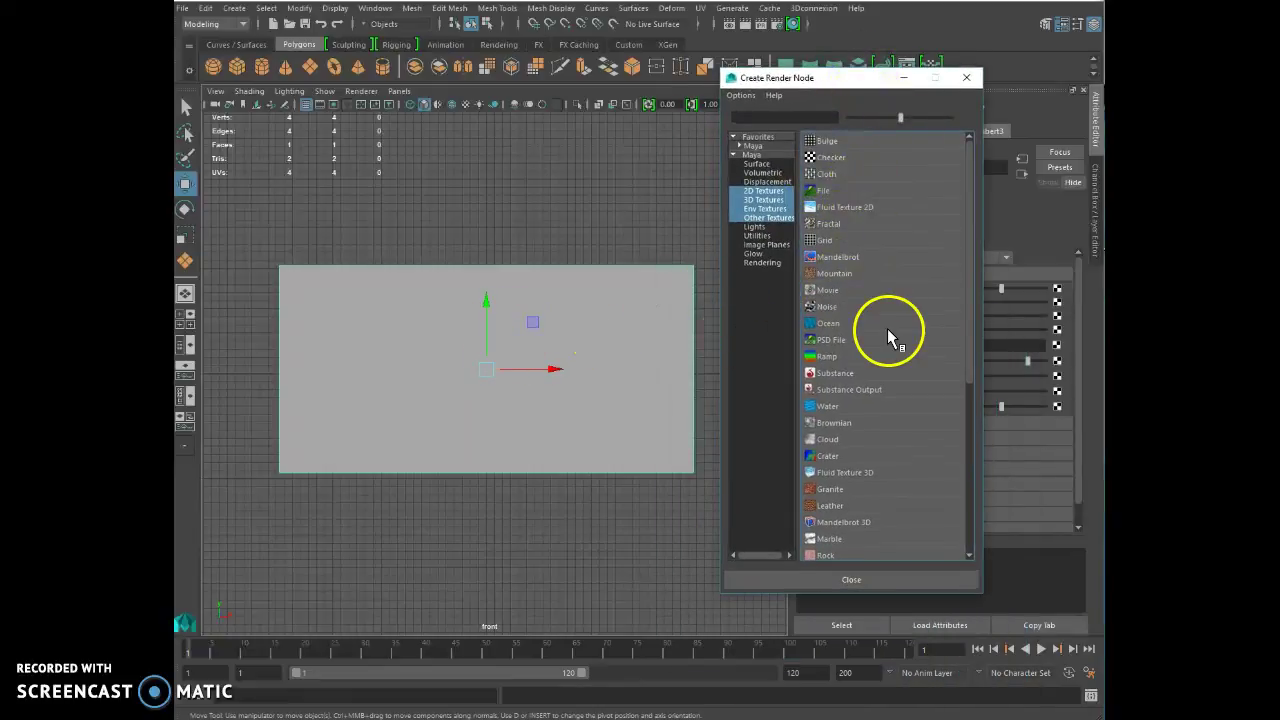
click(812, 193)
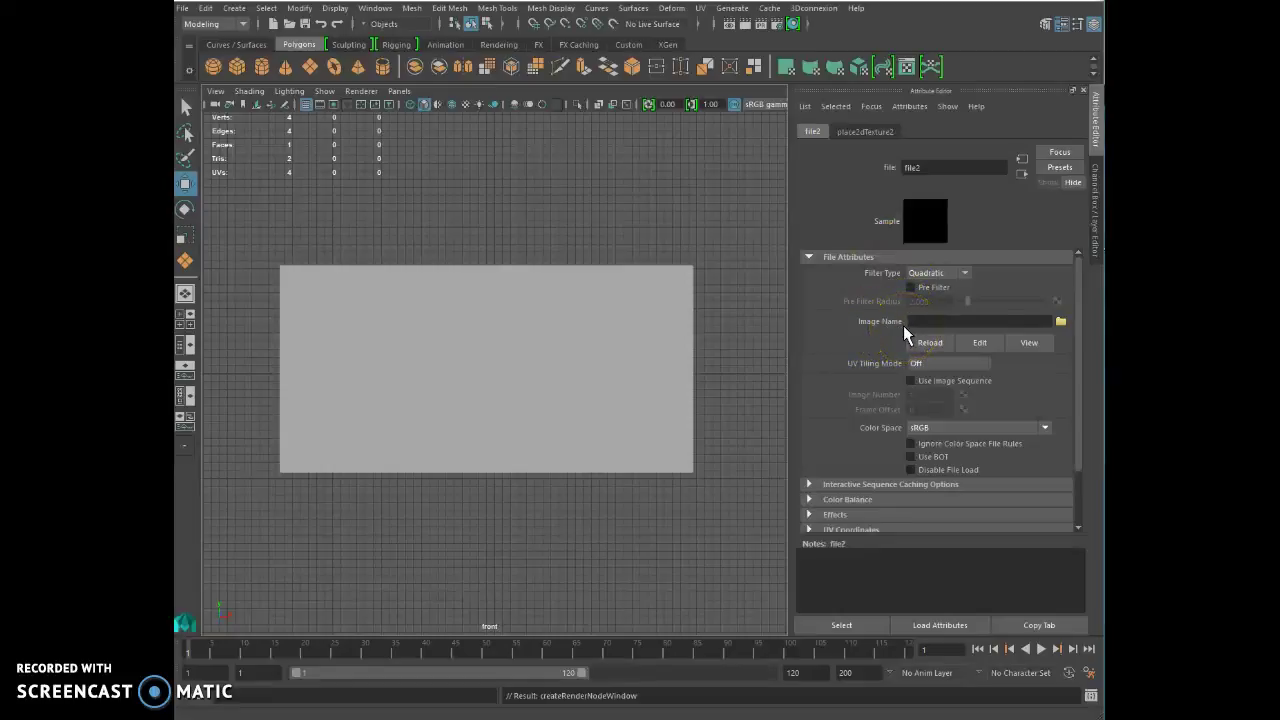
Step: Load Sword_of_Altairpng.png from the desktop as the texture image and turn on textured display in the front view
click(1061, 321)
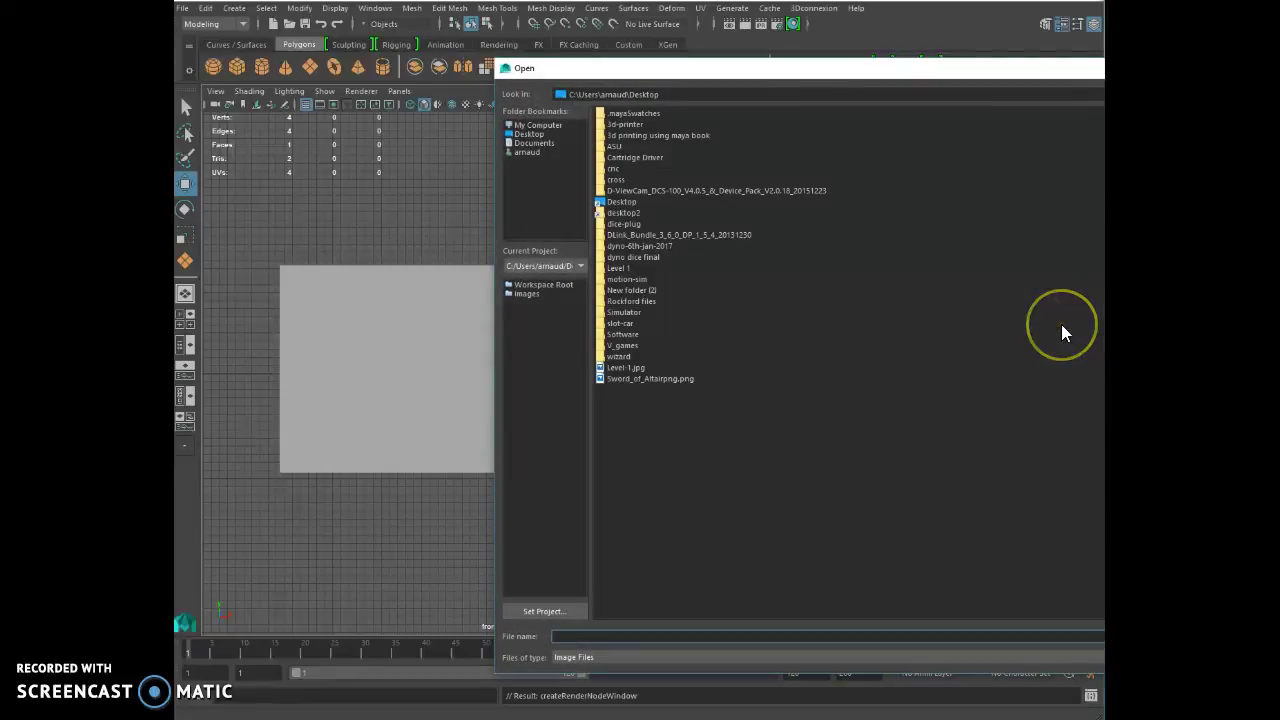
click(677, 380)
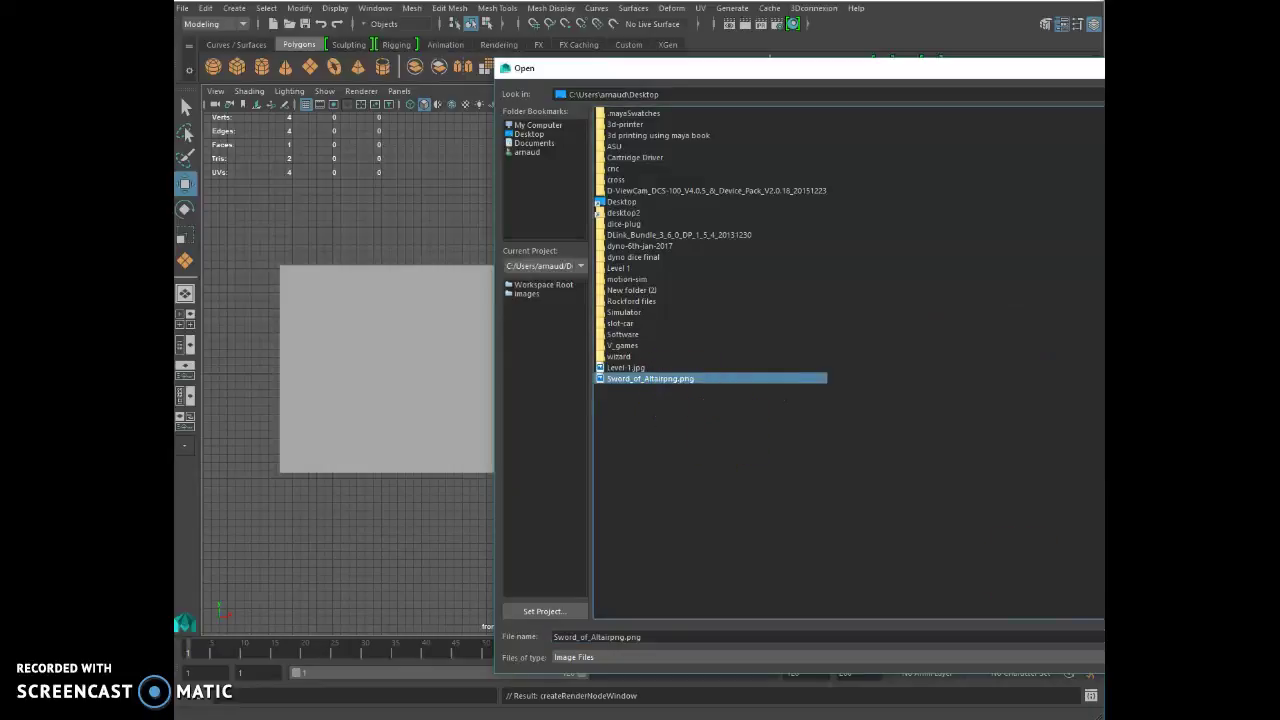
key(Return)
click(476, 585)
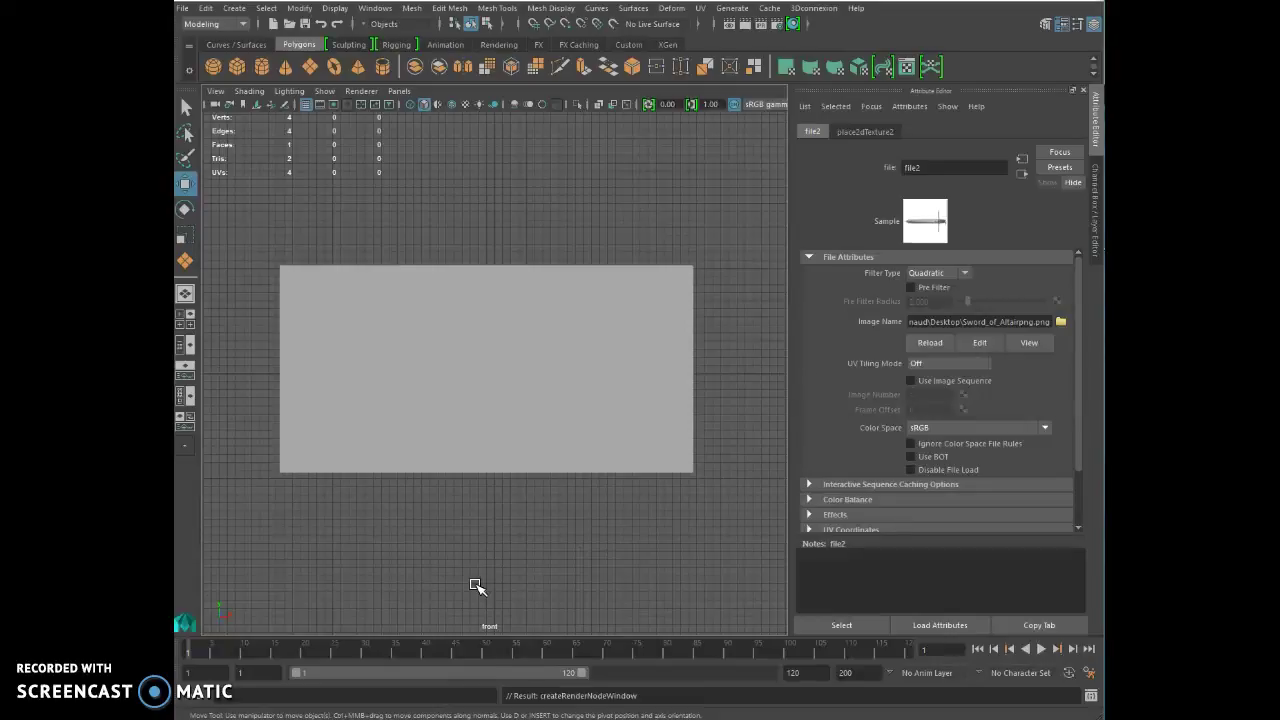
key(6)
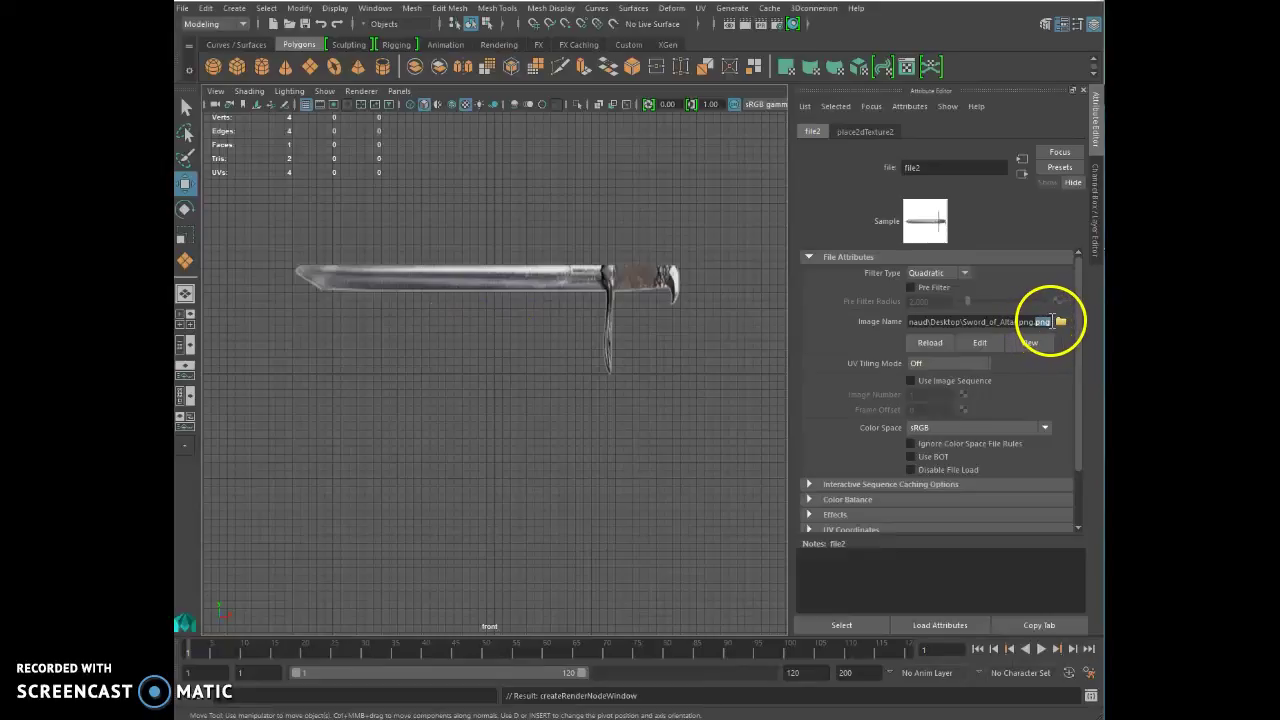
Step: Select the textured plane and open the Planar UV mapping options, keeping them clear of the sword image
drag(1054, 322, 1032, 324)
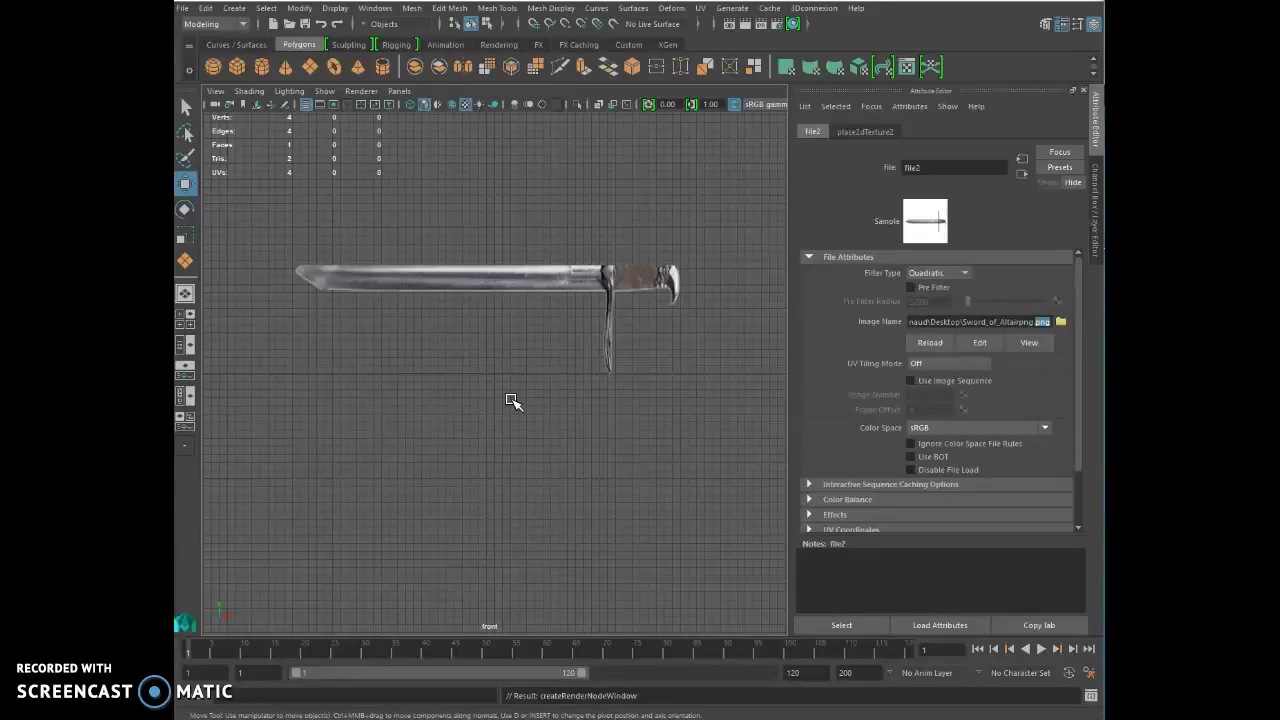
drag(505, 385, 503, 269)
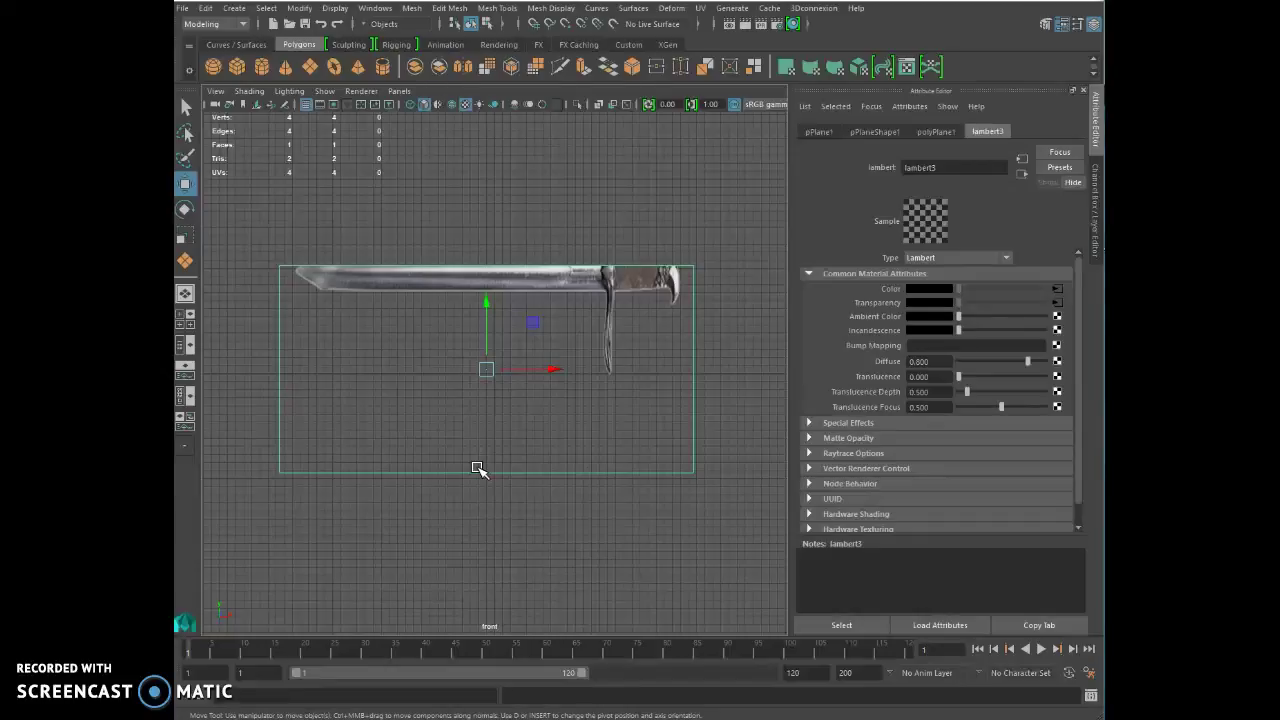
click(486, 372)
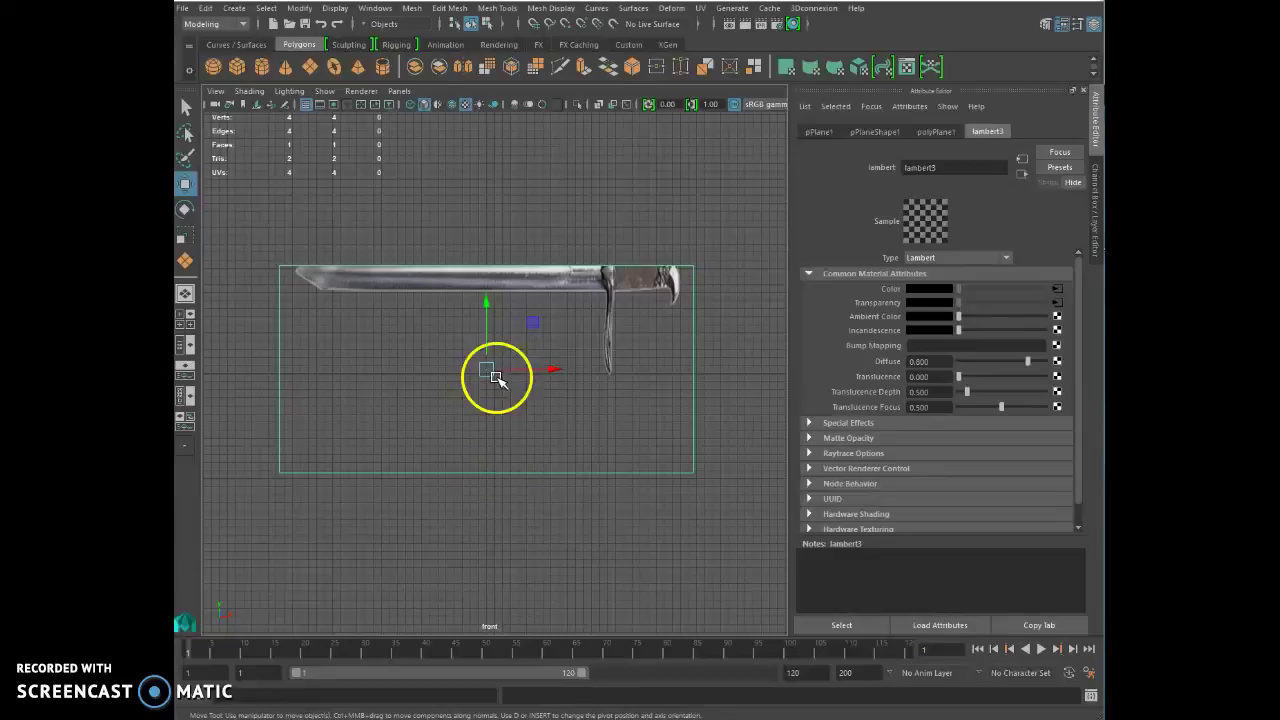
click(255, 600)
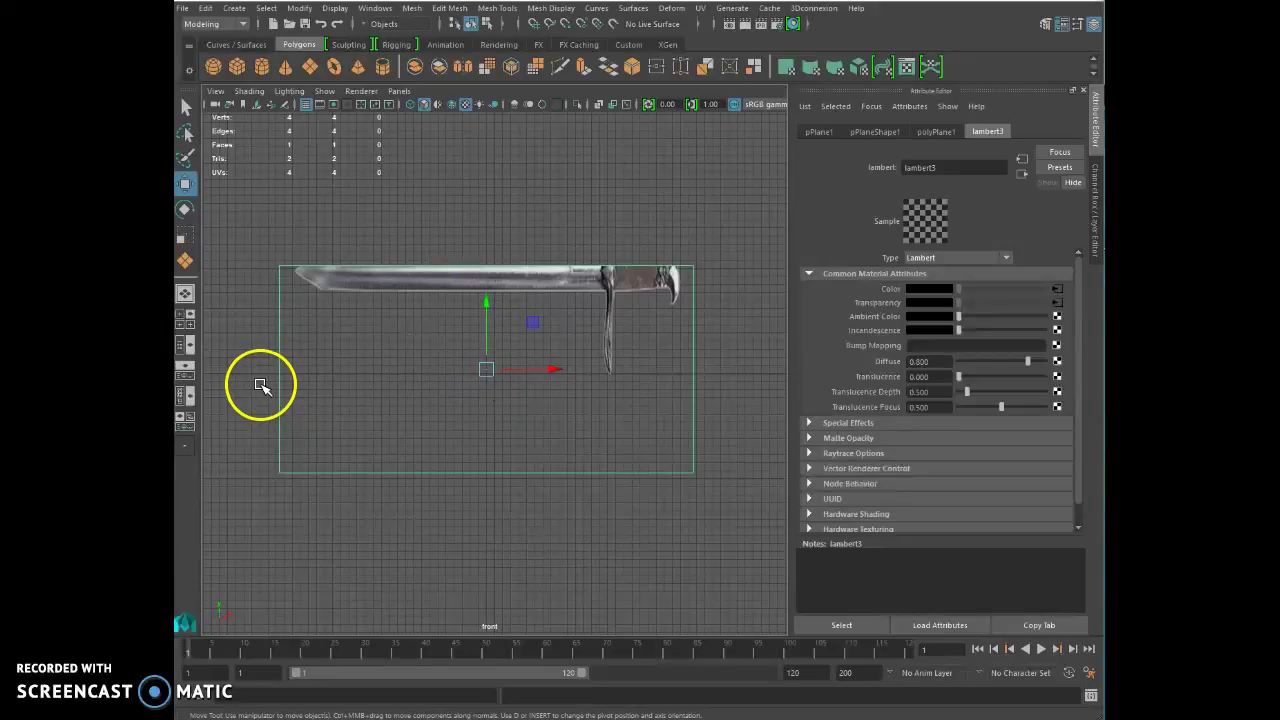
click(699, 8)
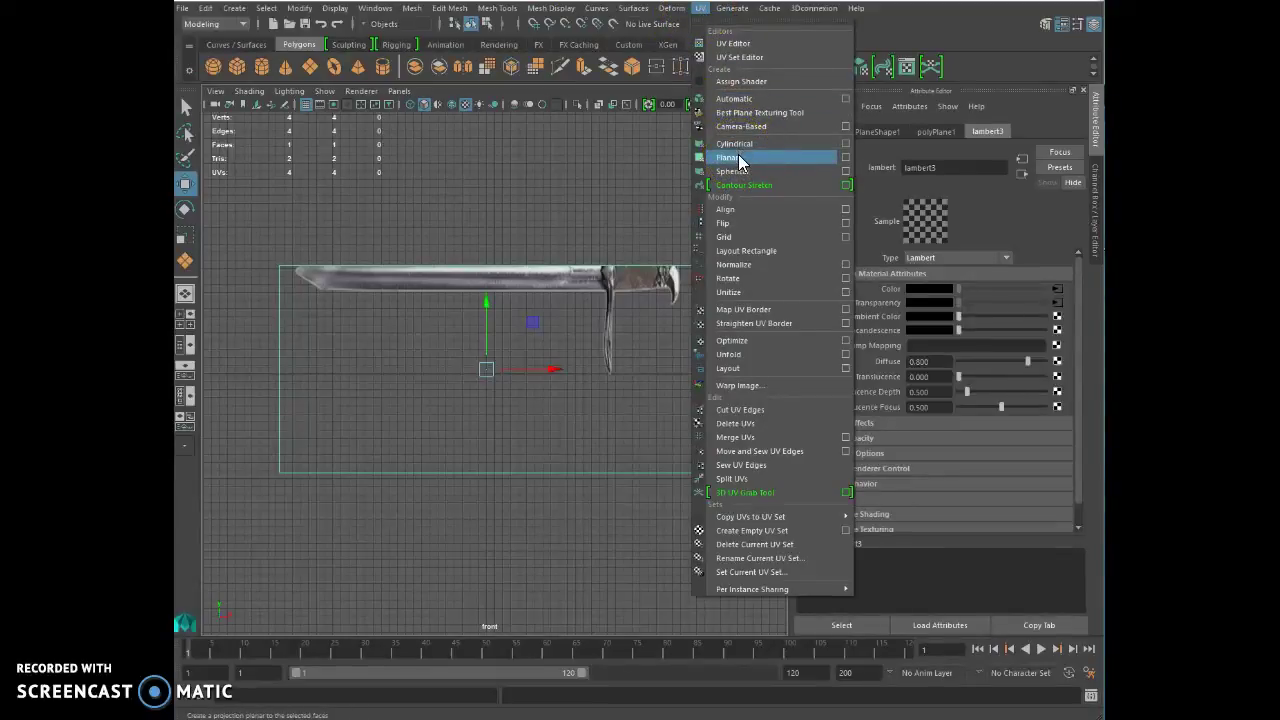
click(846, 159)
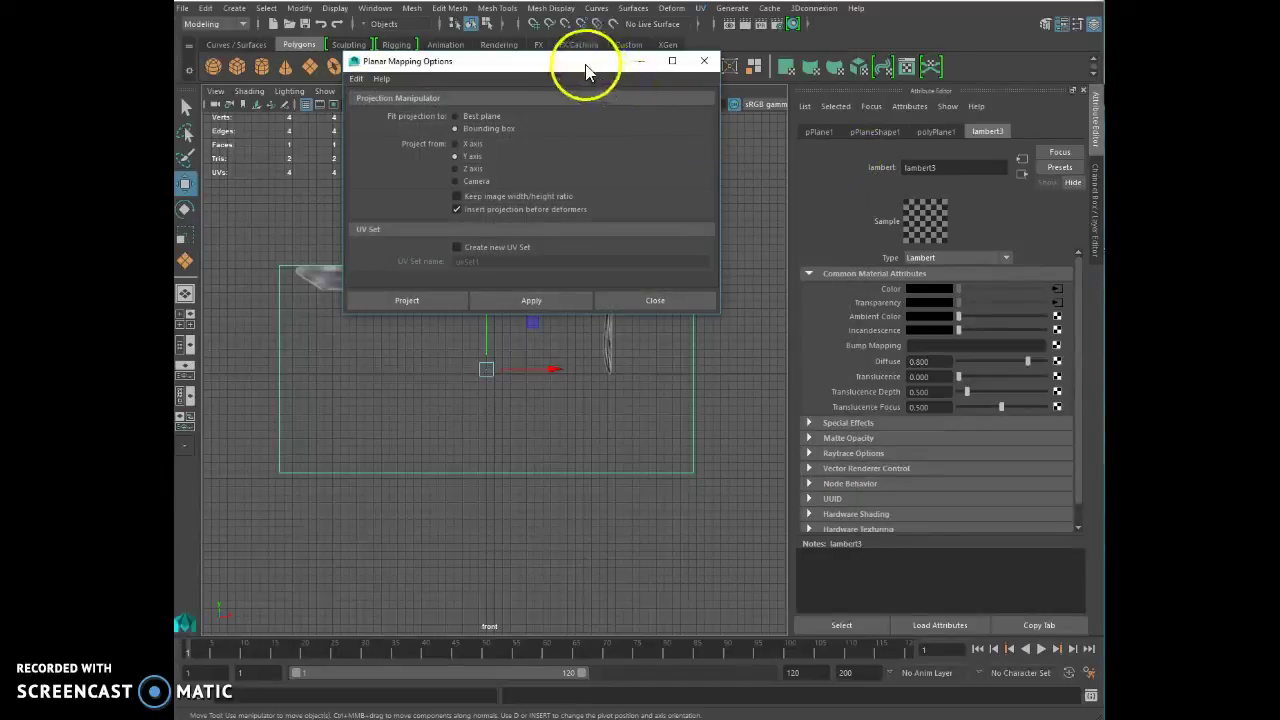
drag(586, 60, 936, 34)
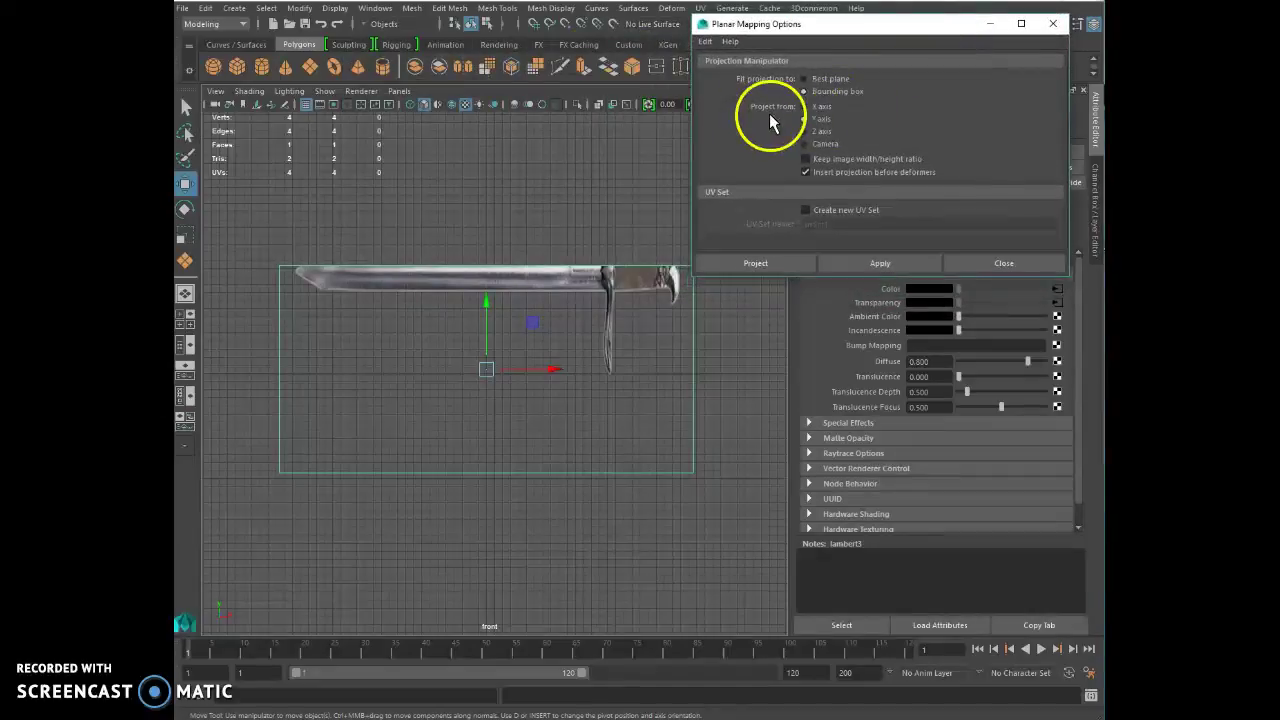
Step: Apply a planar UV projection from the Z axis, fitted to the bounding box, to the plane and close the options
click(506, 397)
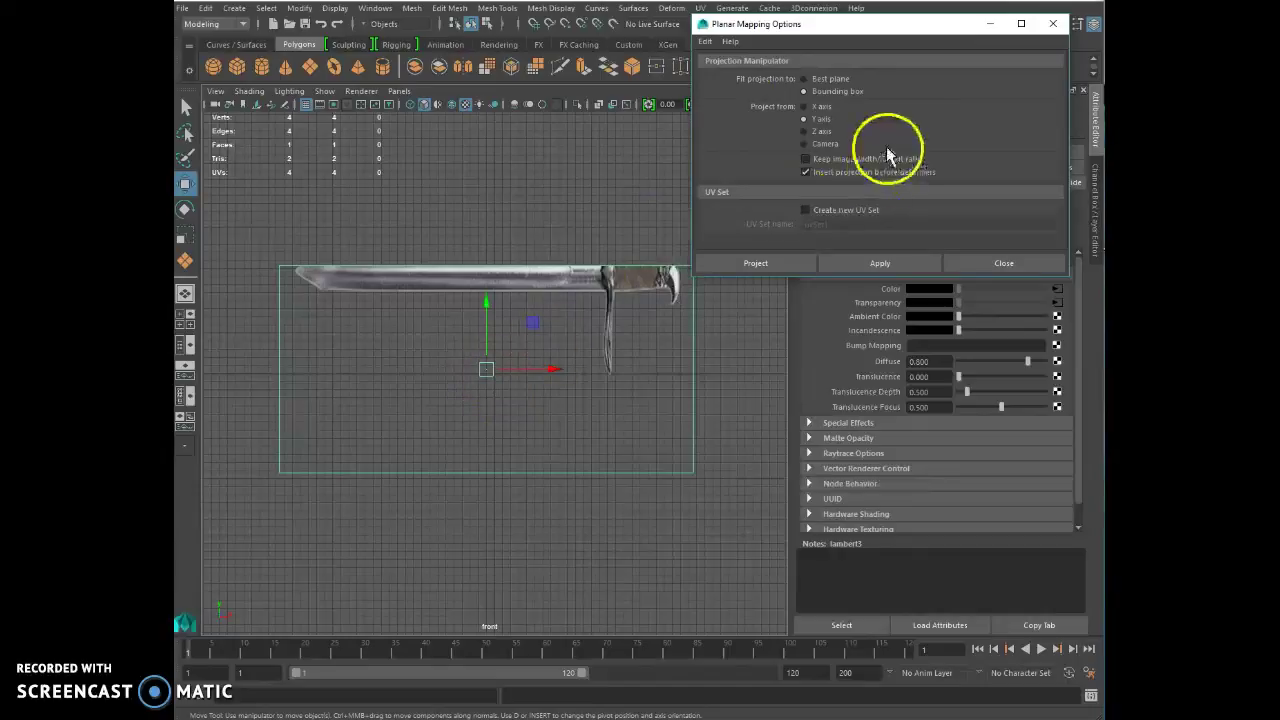
click(806, 132)
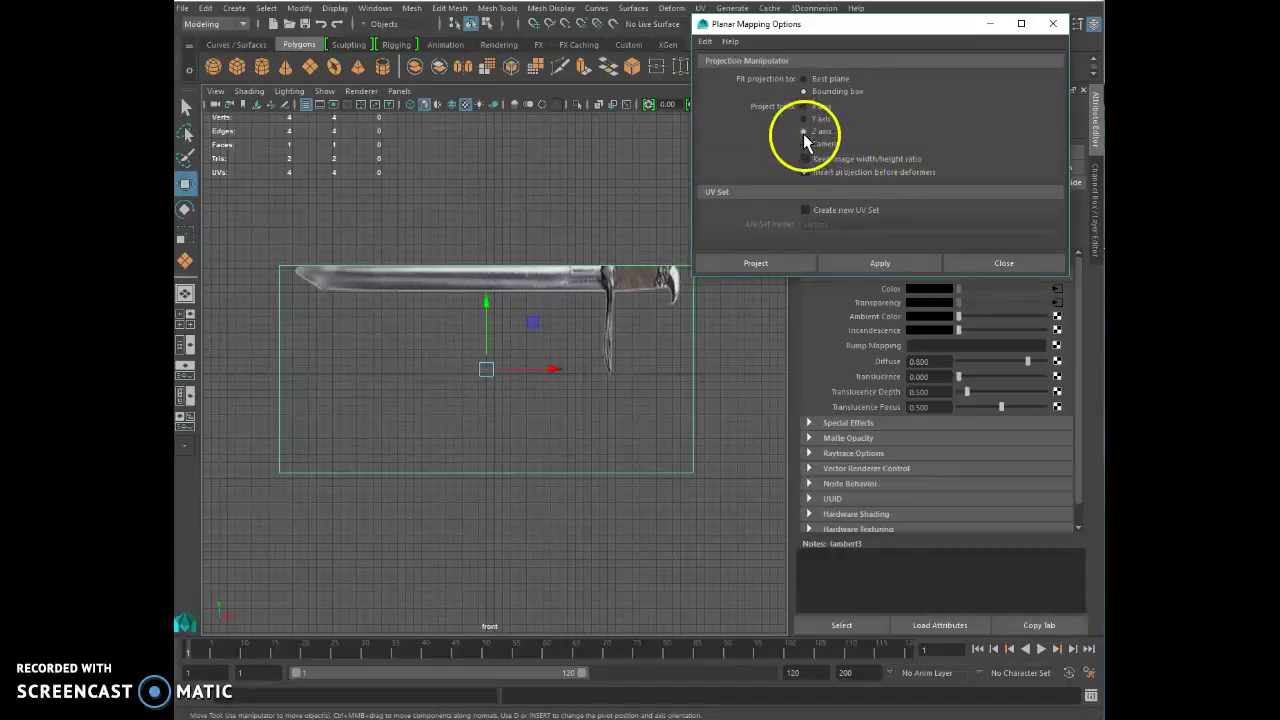
click(880, 263)
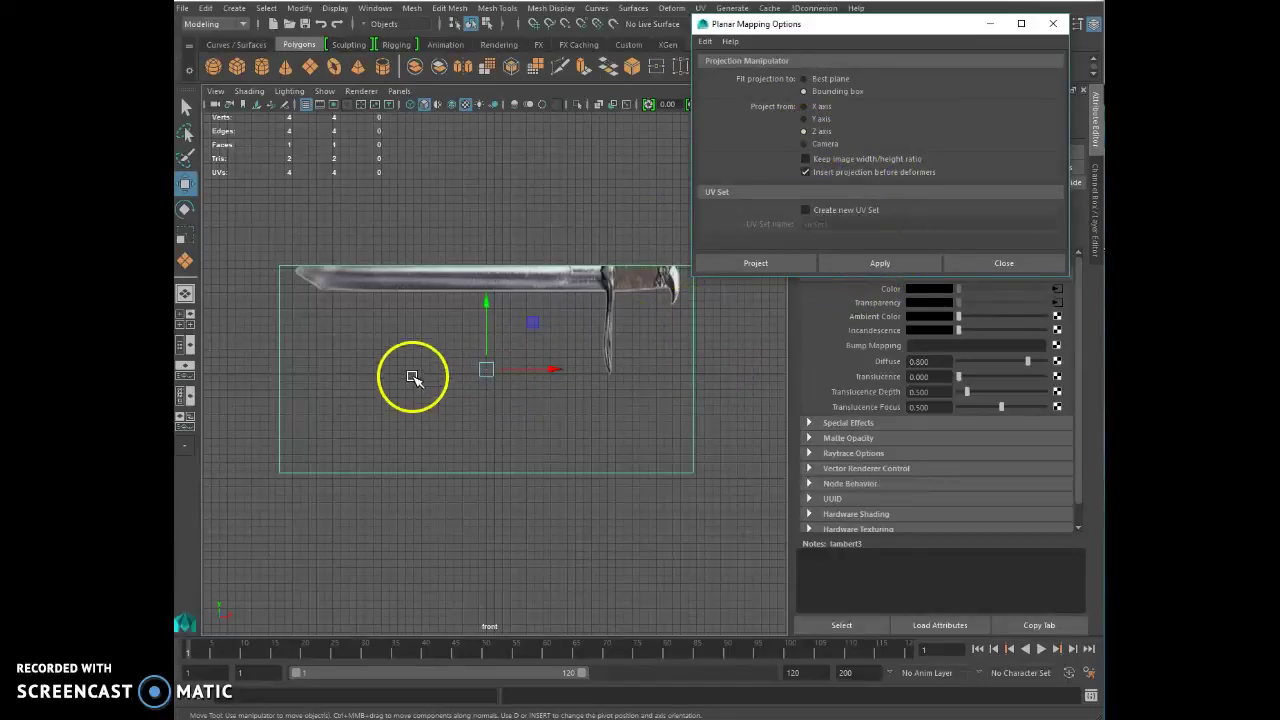
click(434, 209)
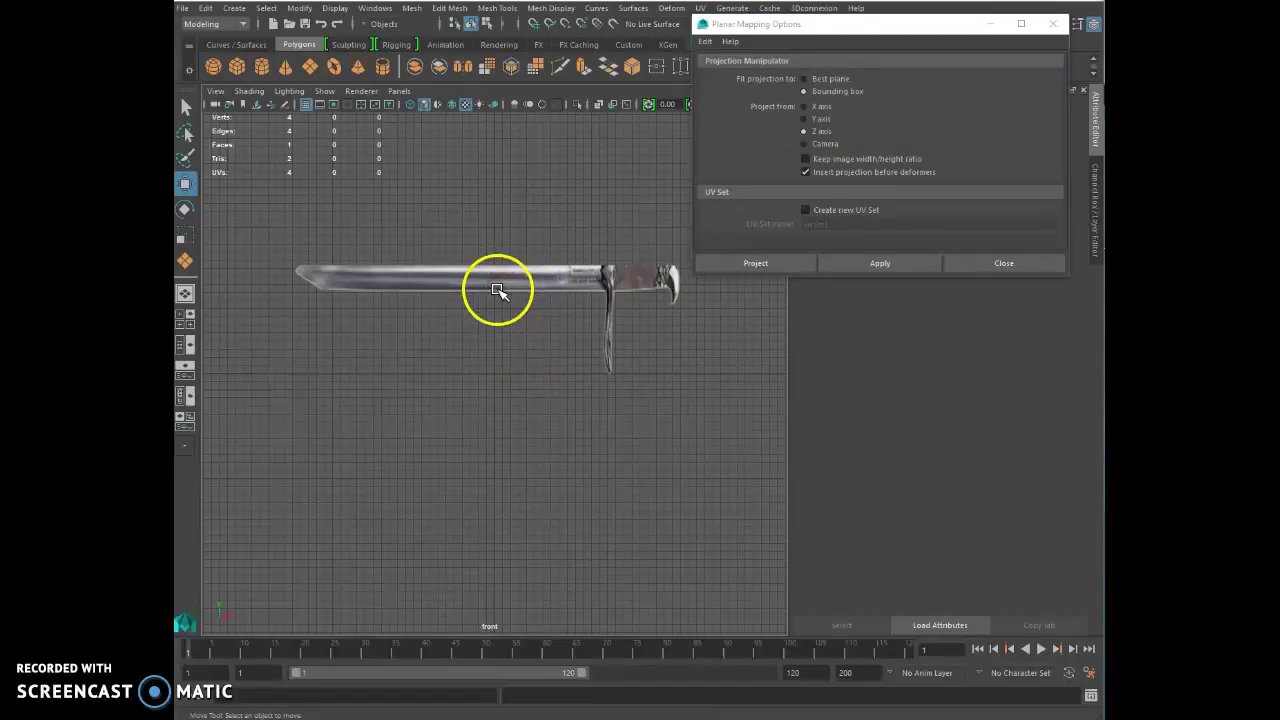
click(549, 285)
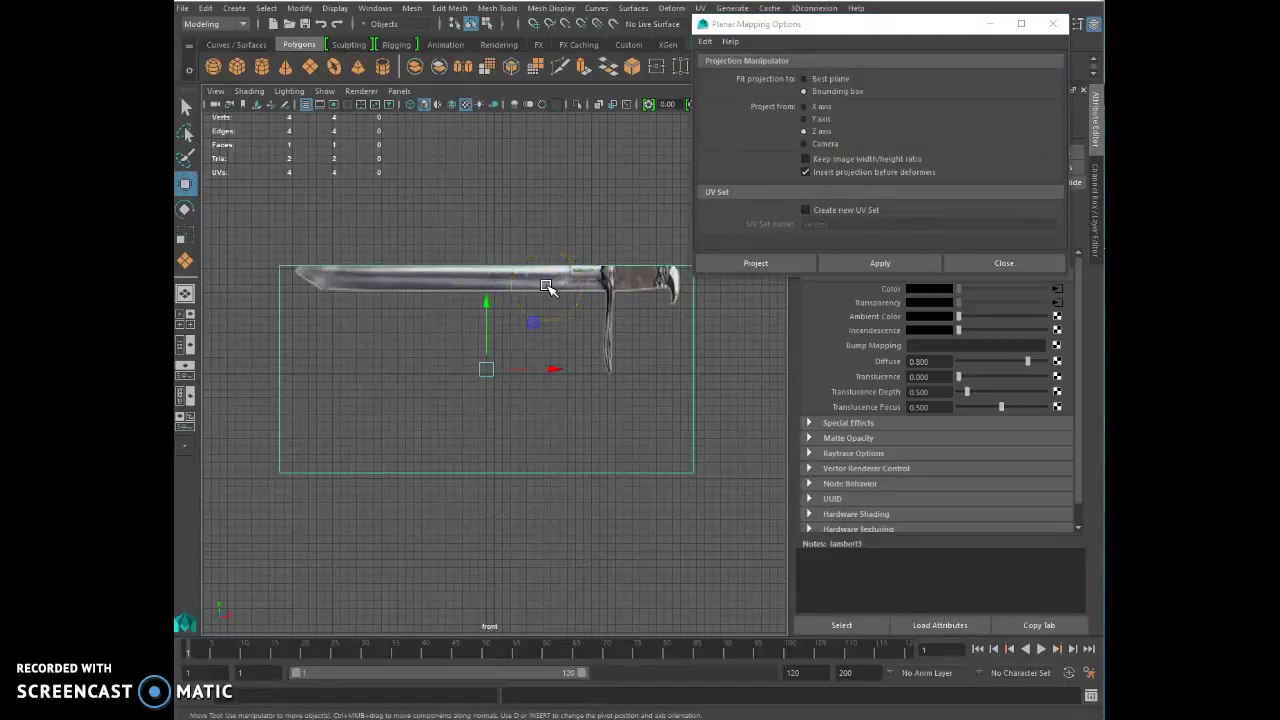
click(866, 265)
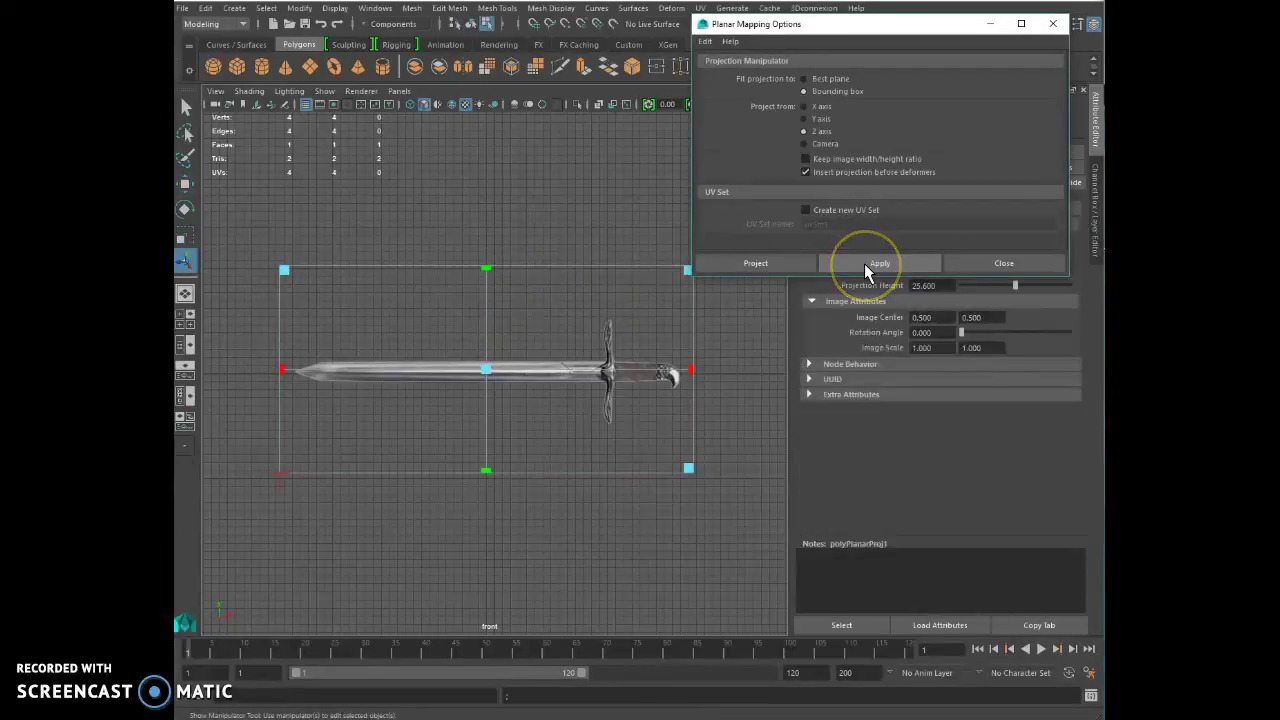
click(991, 263)
Step: Return the plane to object mode, reselect it and show the Channel Box and Layer Editor
click(518, 194)
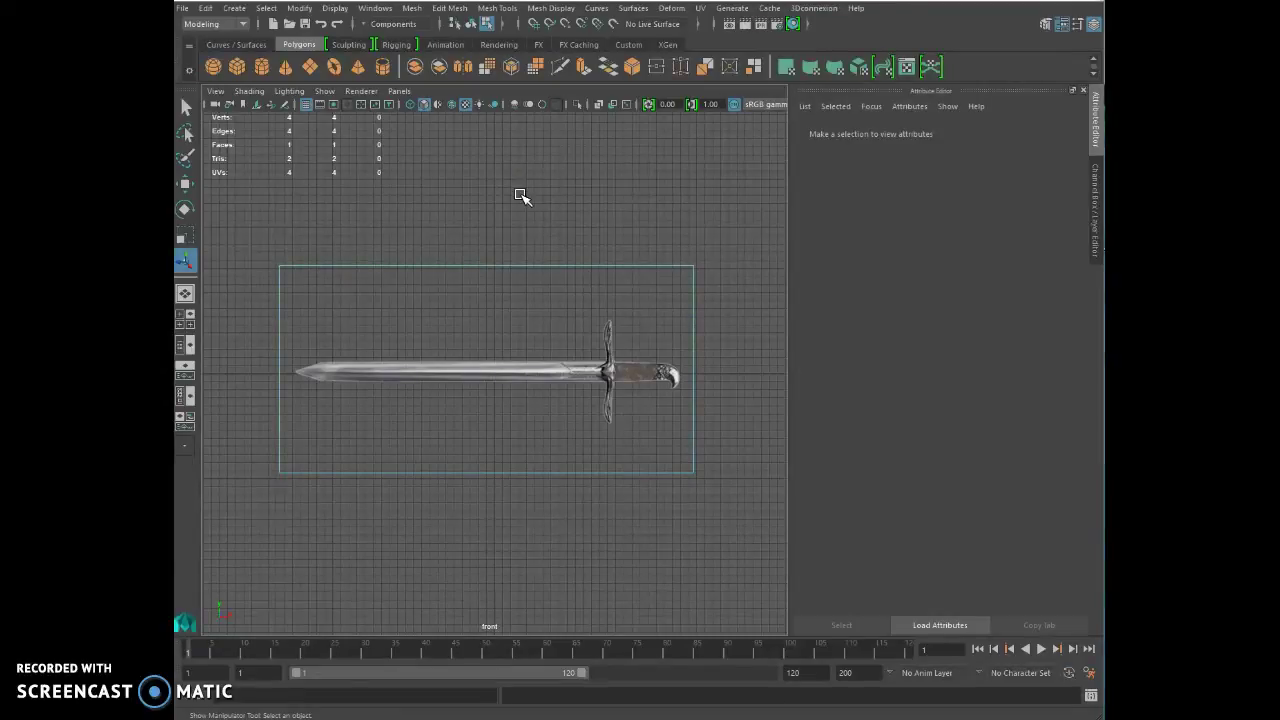
right_drag(508, 266, 533, 252)
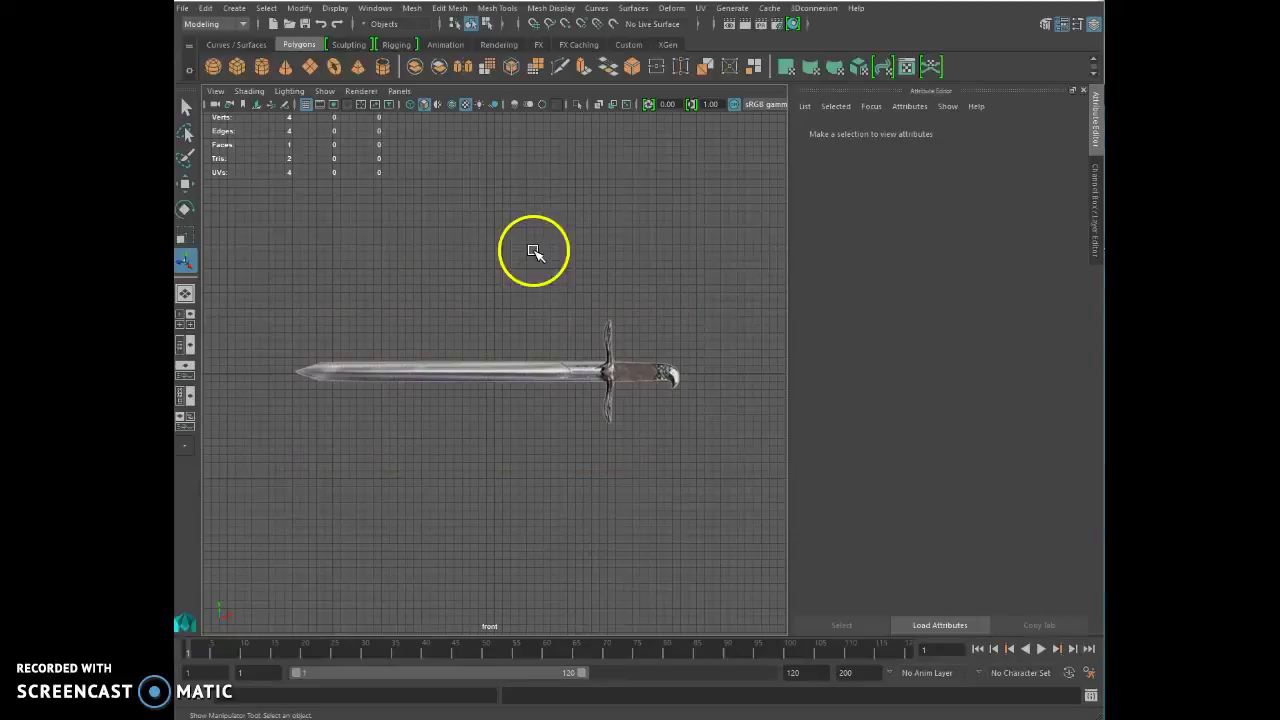
click(536, 289)
click(1062, 130)
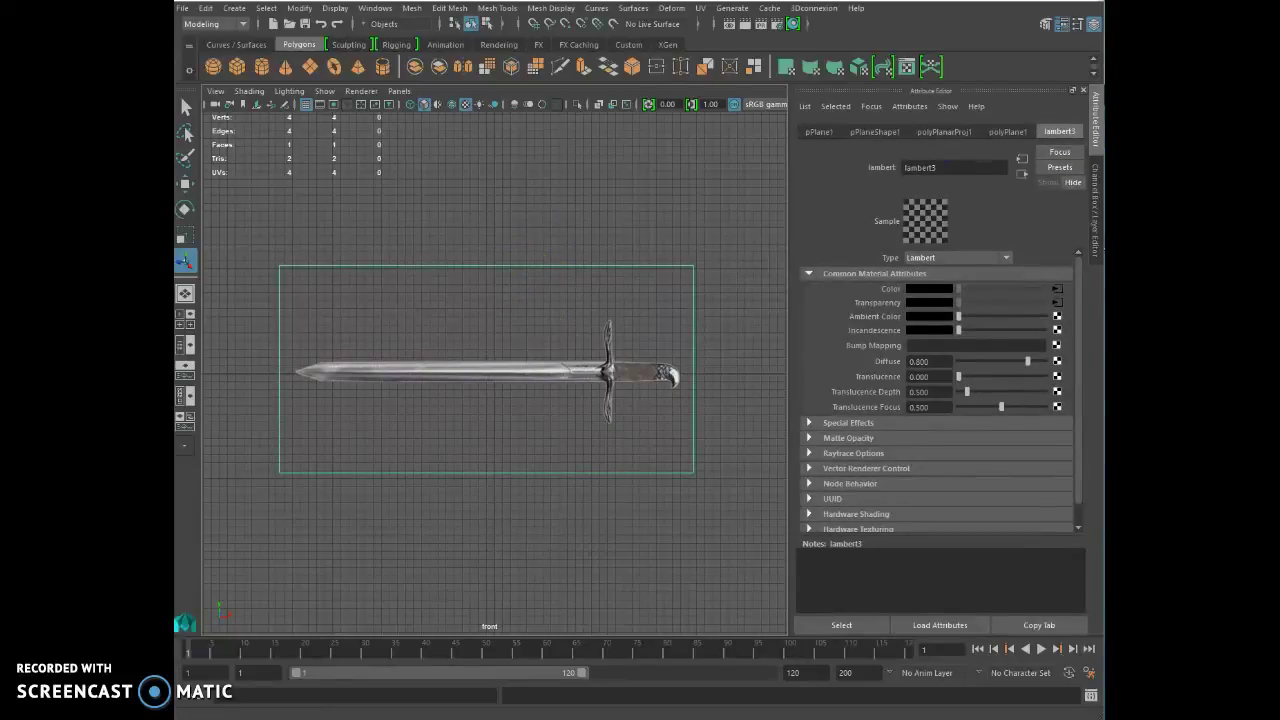
click(1093, 25)
click(1093, 25)
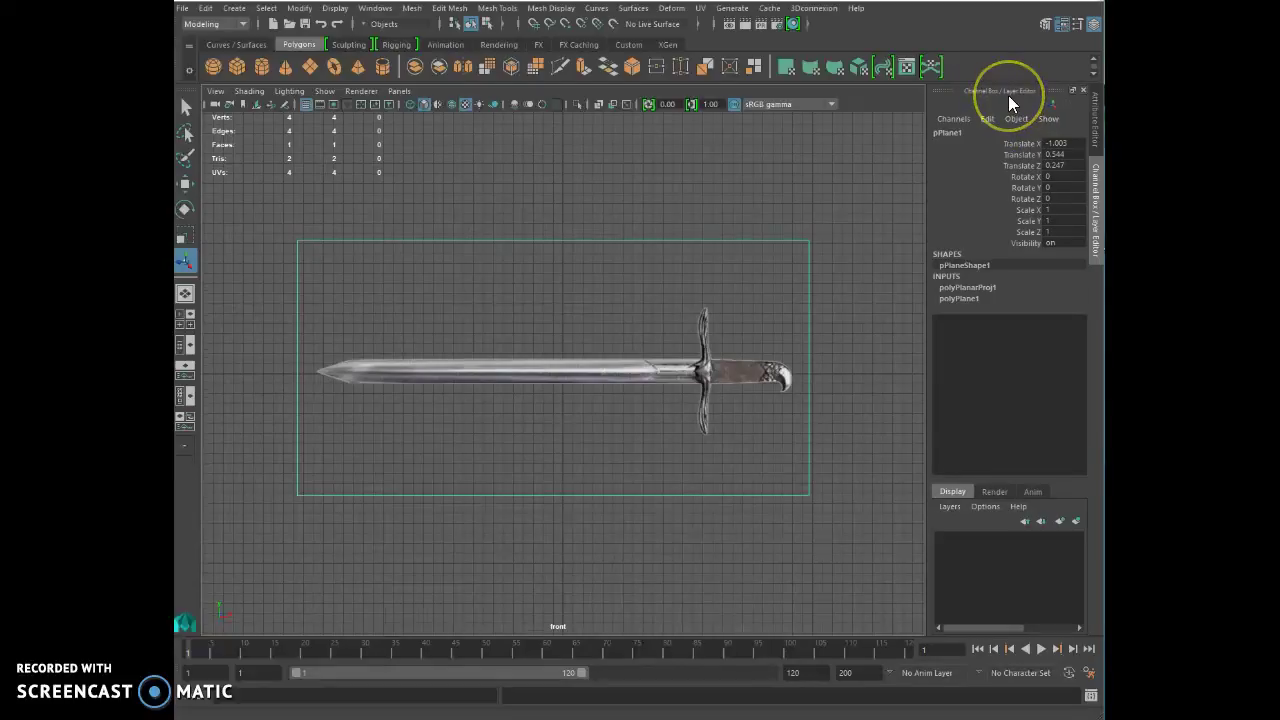
Step: Create a display layer from the selected plane and toggle the layer's visibility off and on
click(983, 507)
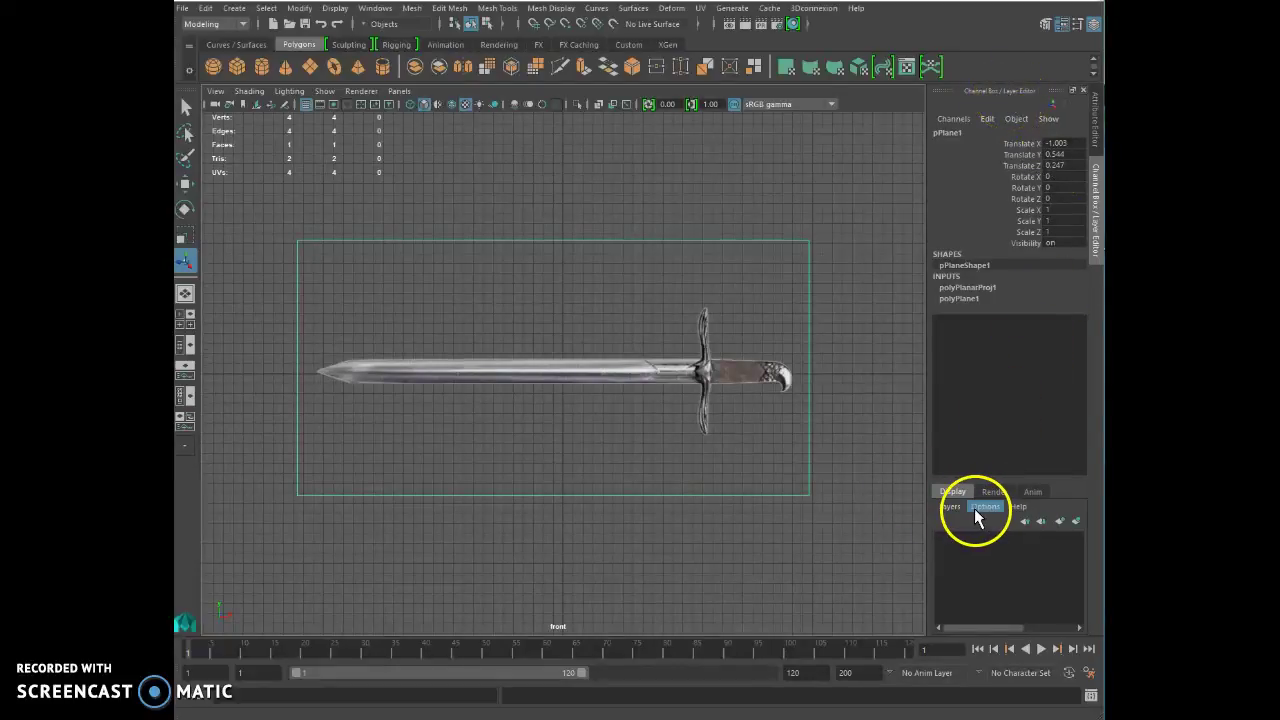
click(1077, 521)
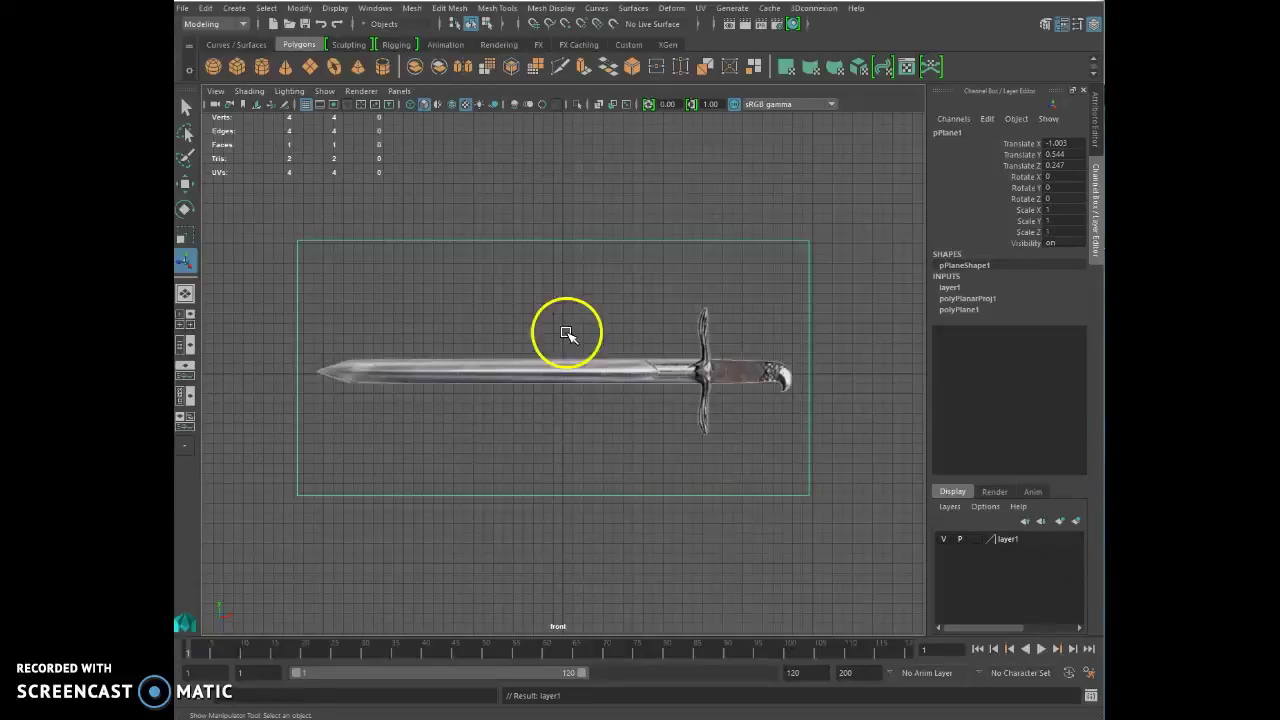
click(944, 539)
click(943, 541)
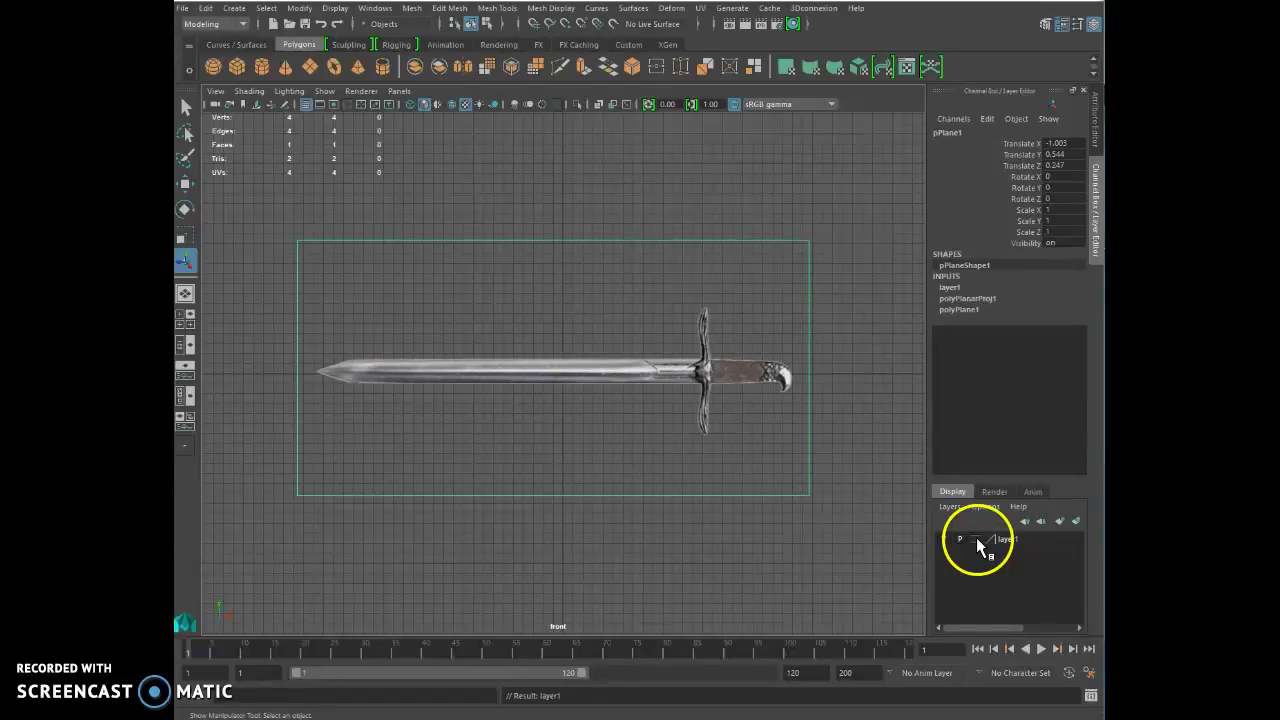
Step: Rename the new display layer to sword and set its display type to Reference
double_click(1011, 536)
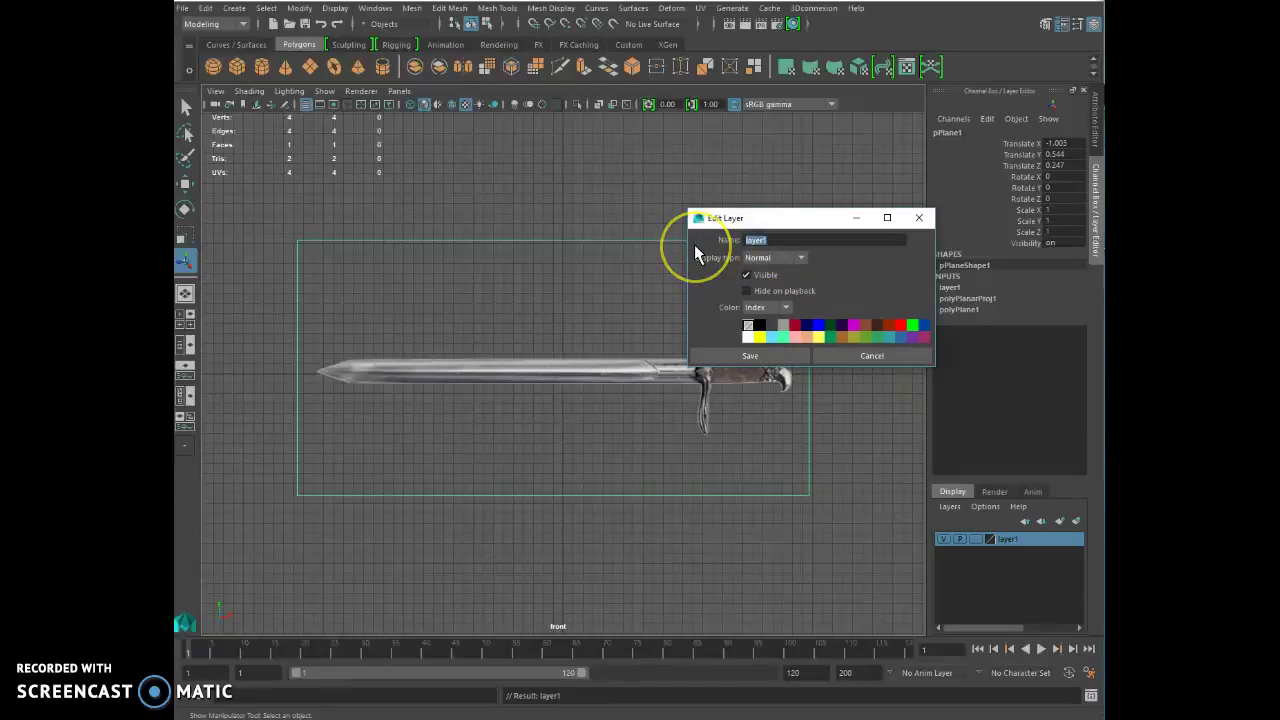
text(sword)
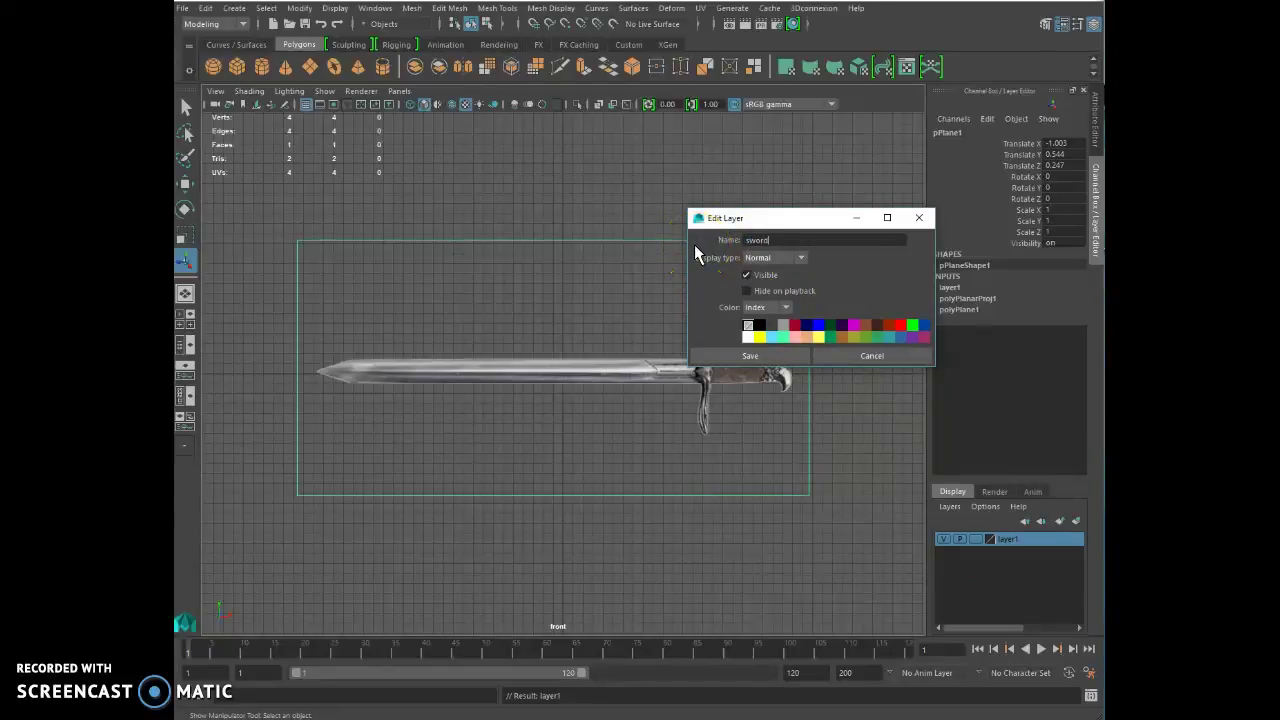
click(737, 354)
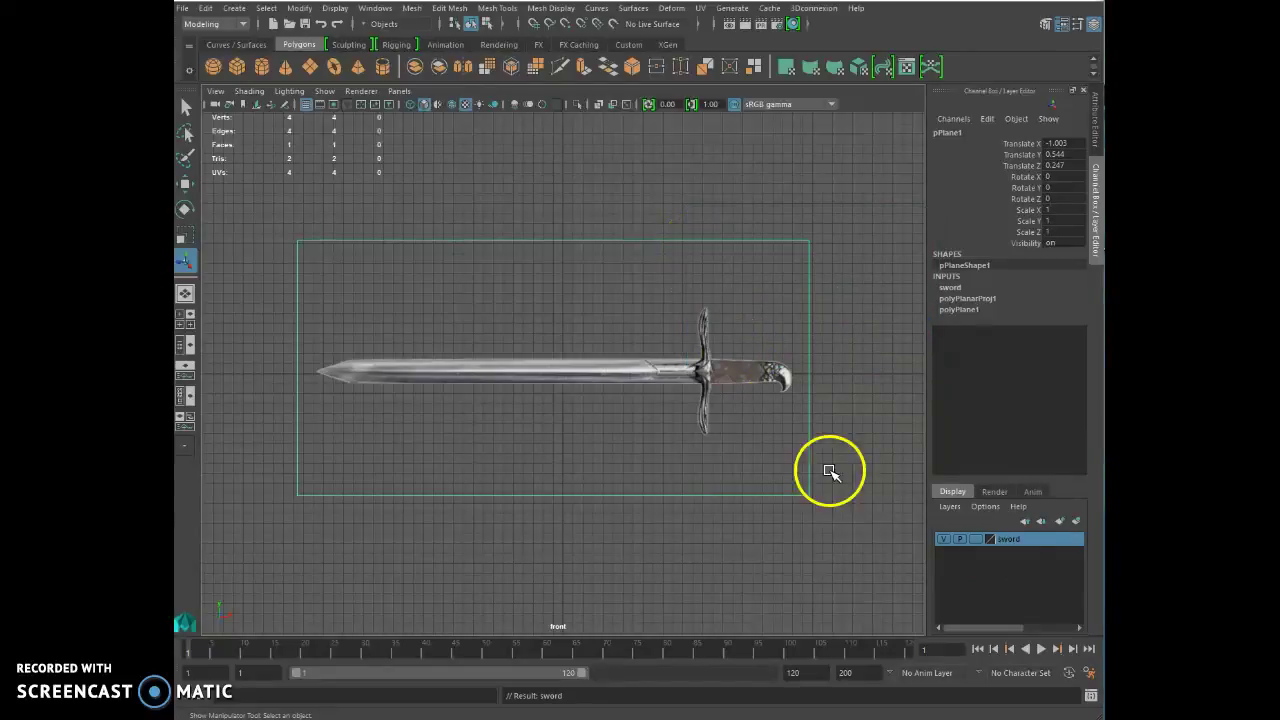
click(976, 539)
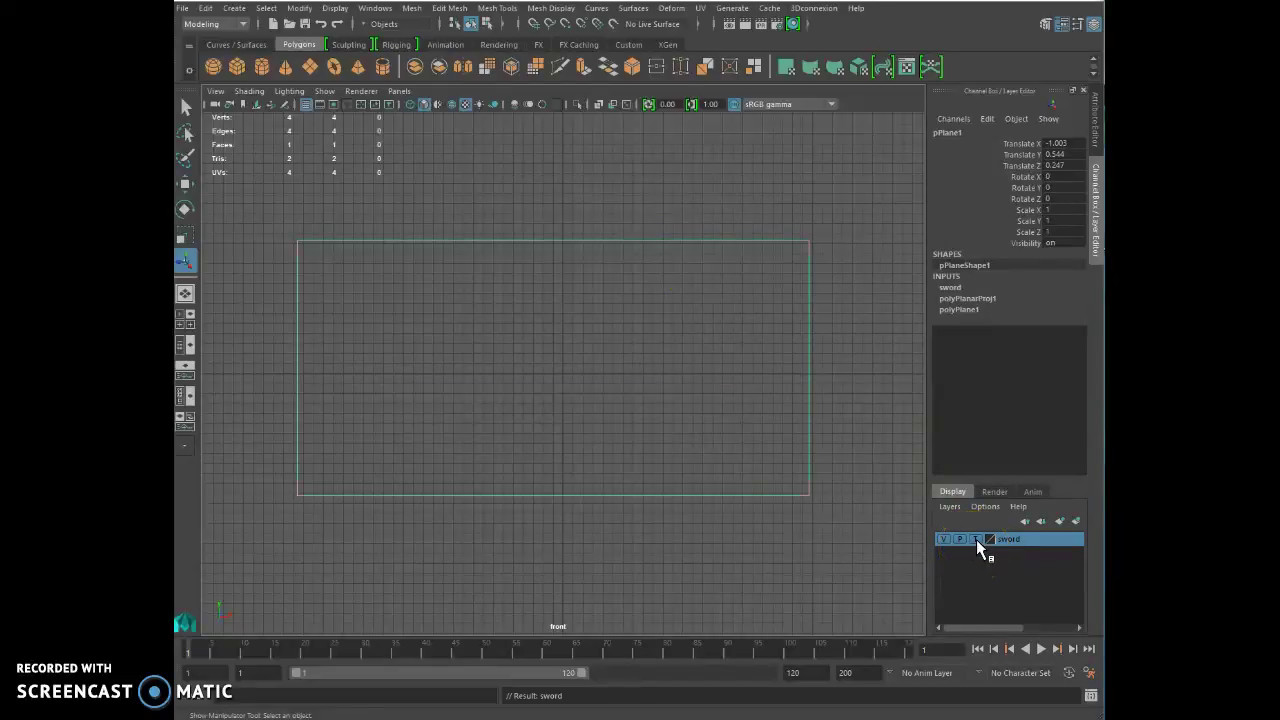
click(976, 539)
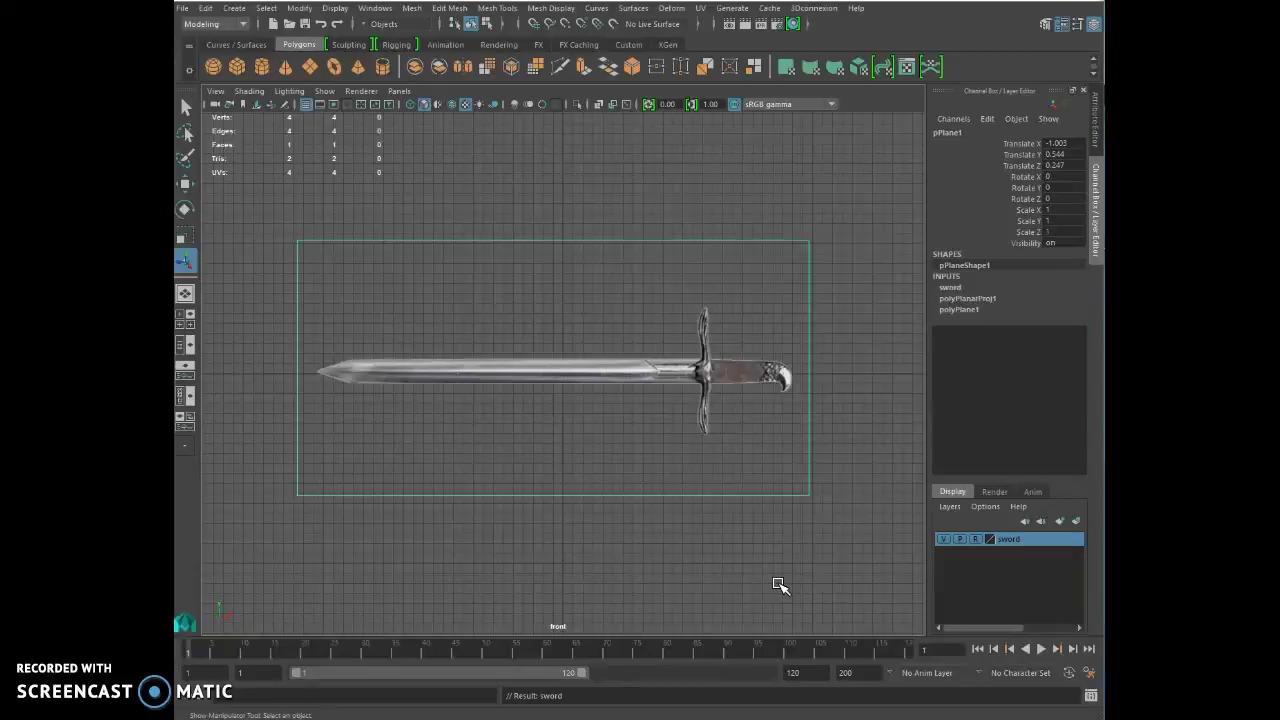
Step: Clear the selection and try selecting the sword plane in the front view to check its layer lock
click(798, 553)
drag(264, 263, 637, 478)
scroll(729, 357, down, 3)
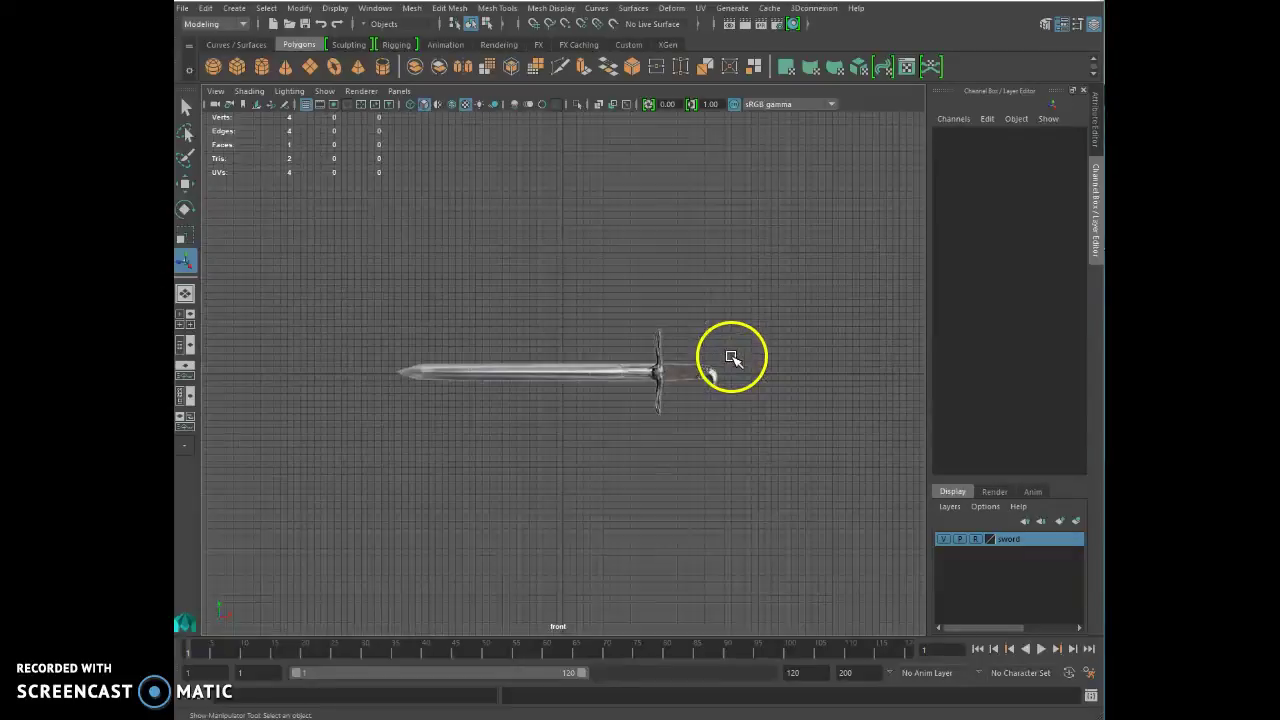
scroll(732, 358, up, 2)
scroll(730, 362, up, 2)
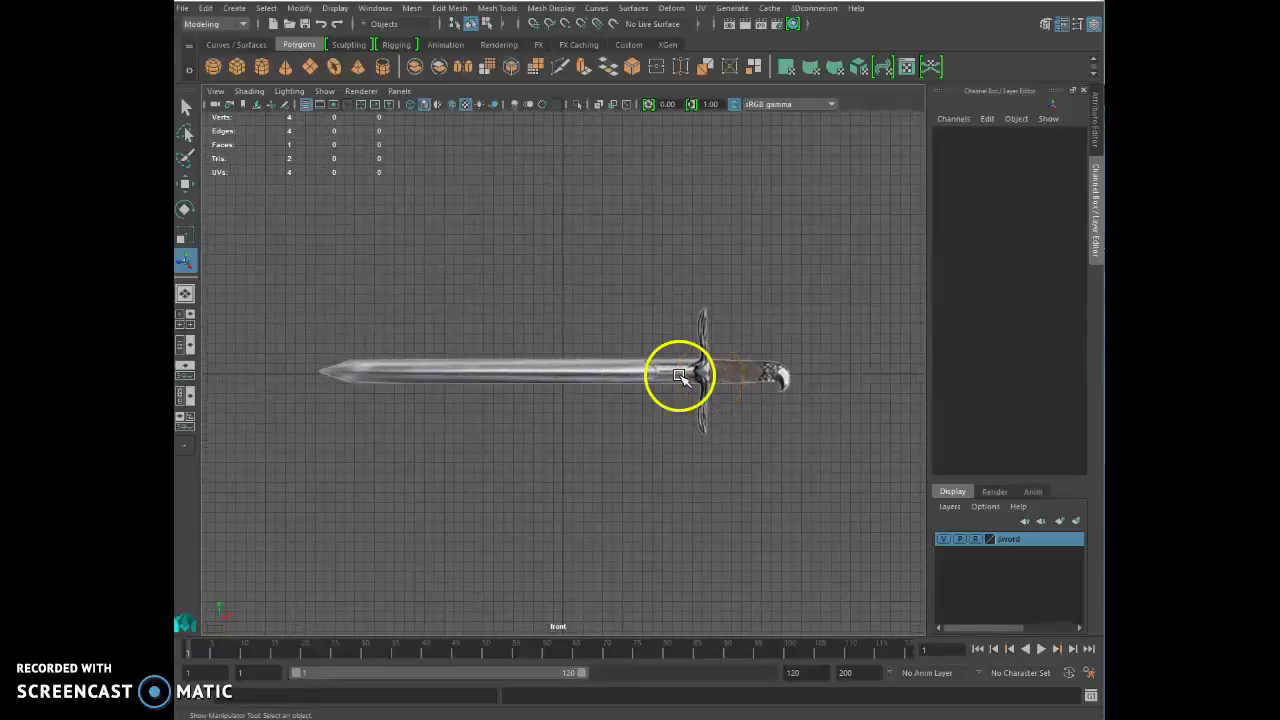
click(678, 373)
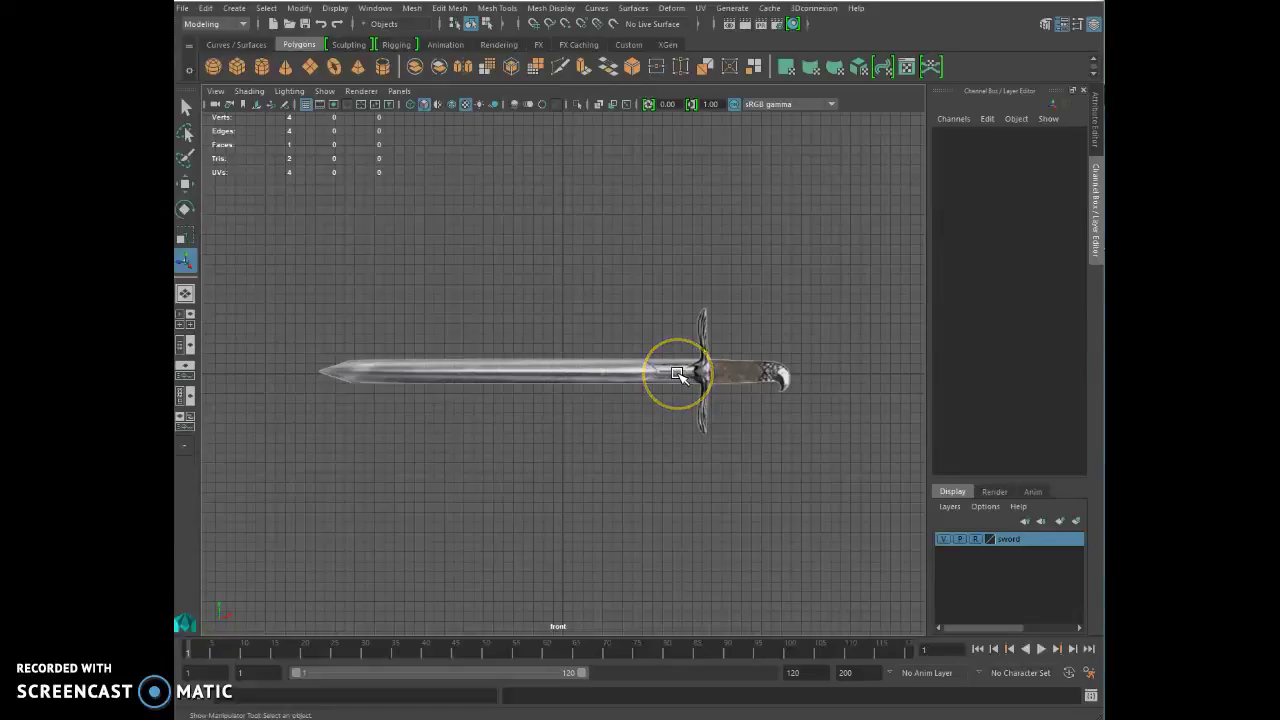